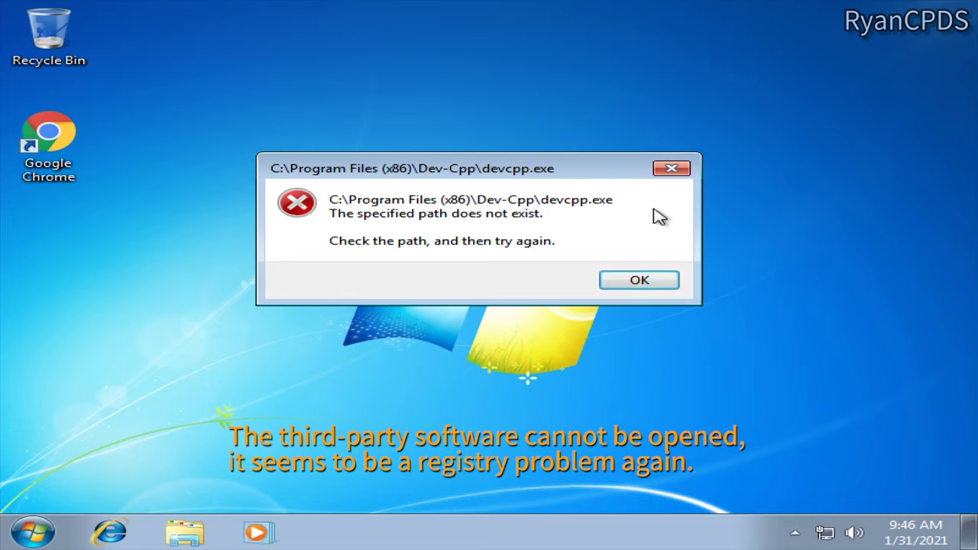
Dismiss the missing-path error and open the Registry Editor with the regedit command
left_click(644, 281)
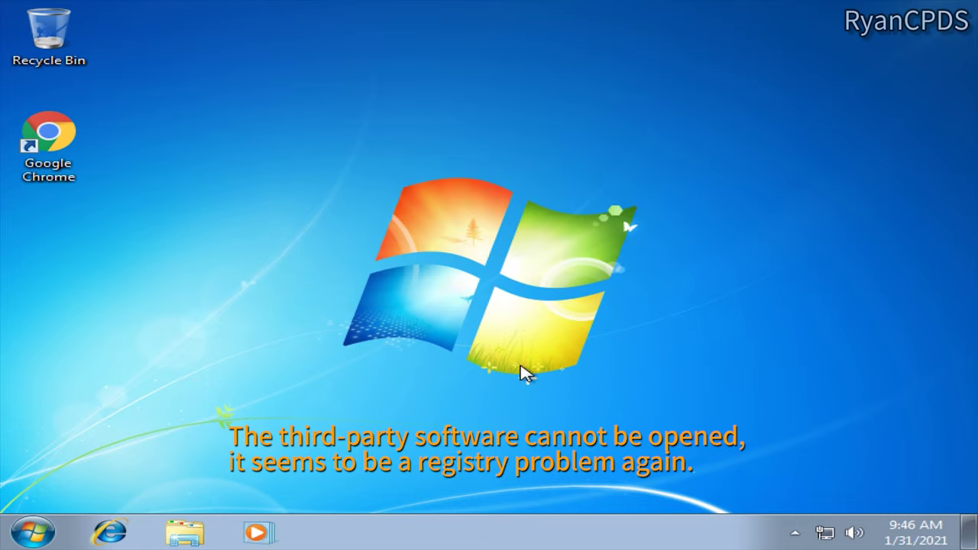
key("super+r")
type("reg")
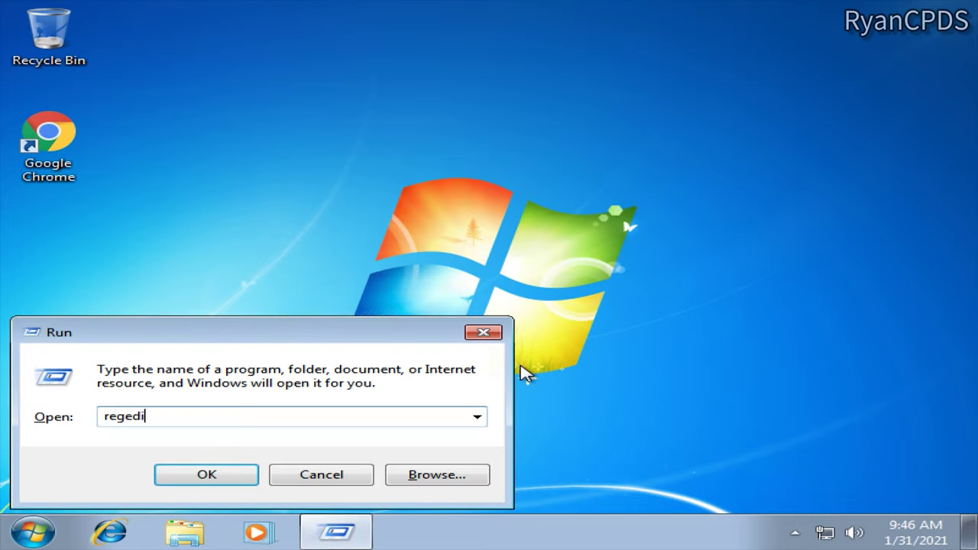
type("edit")
key("Return")
left_click(436, 443)
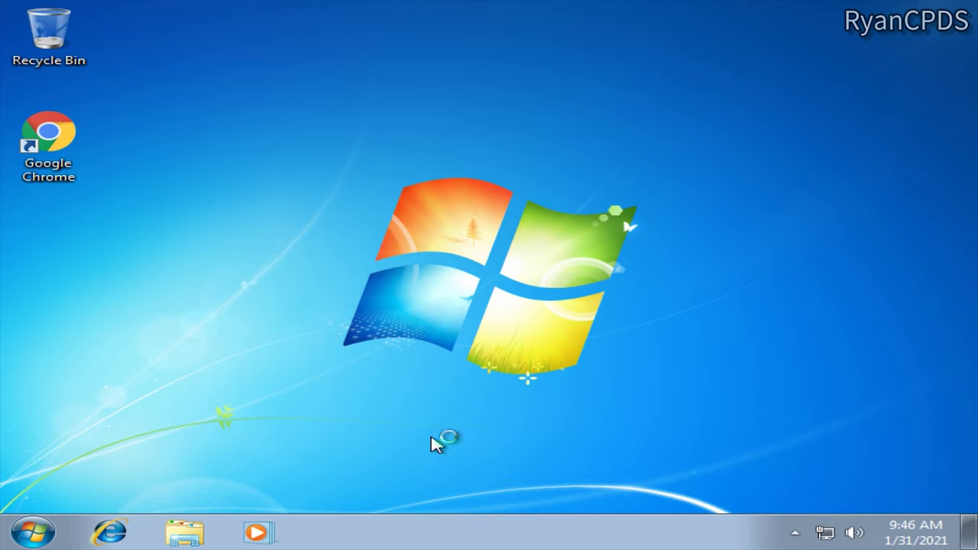
Open the registry key HKEY_LOCAL_MACHINE\SOFTWARE\Microsoft\Windows\CurrentVersion
left_click(173, 198)
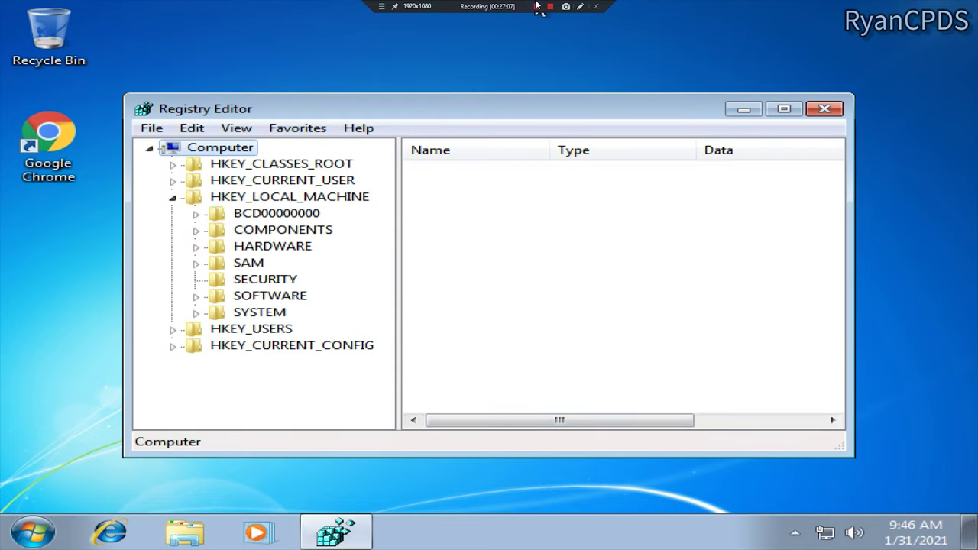
left_click(197, 296)
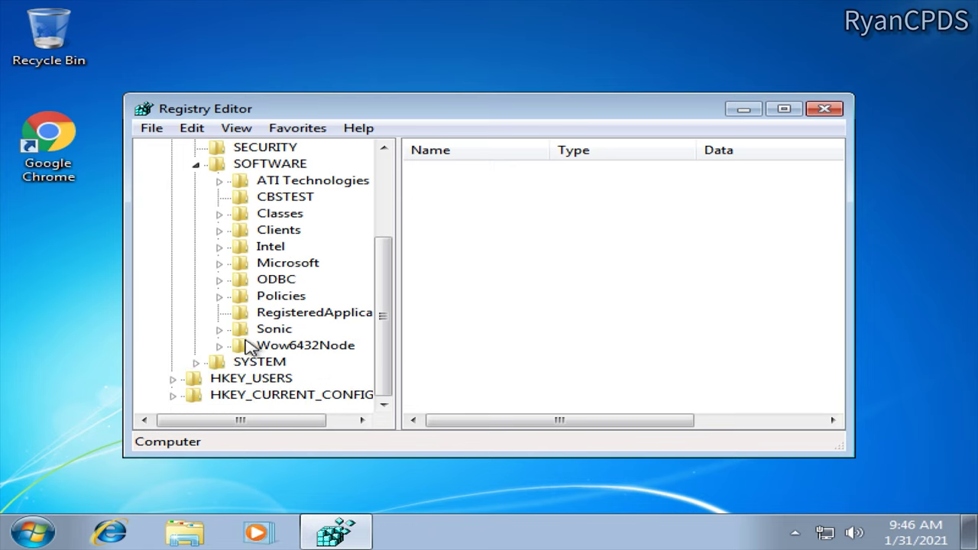
left_click(220, 263)
scroll(262, 298, "down", 20)
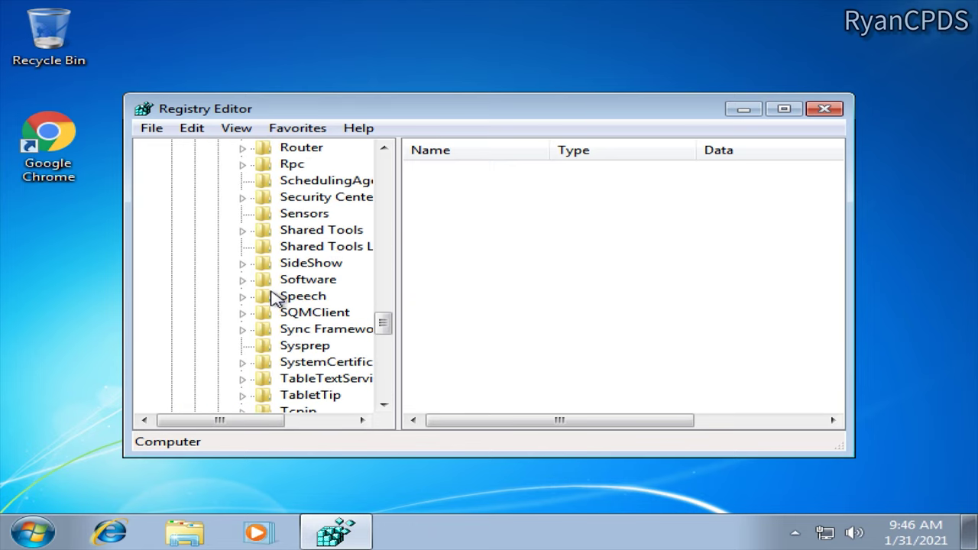
scroll(277, 298, "down", 8)
left_click(242, 262)
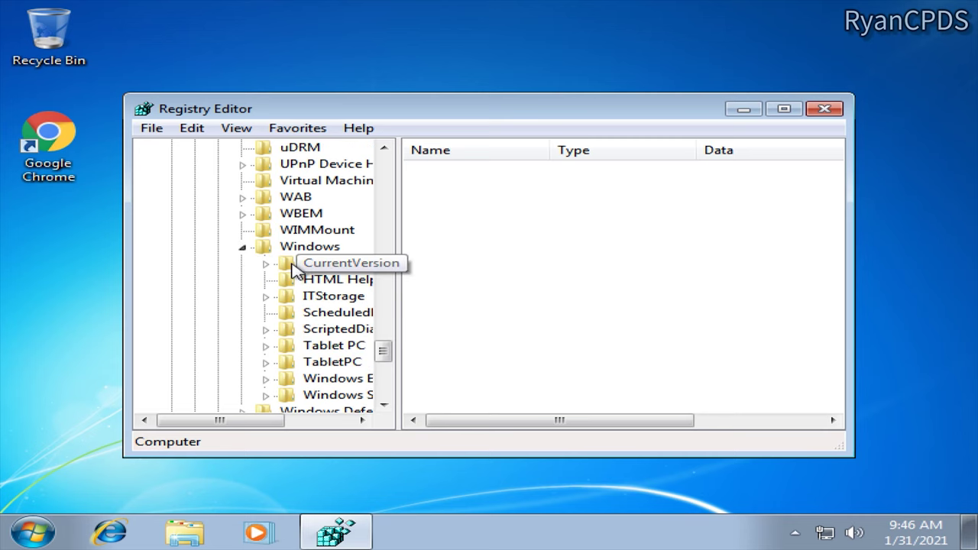
left_click(292, 266)
Set the ProgramFilesDir (x86) string value to C:\Program Files
double_click(504, 296)
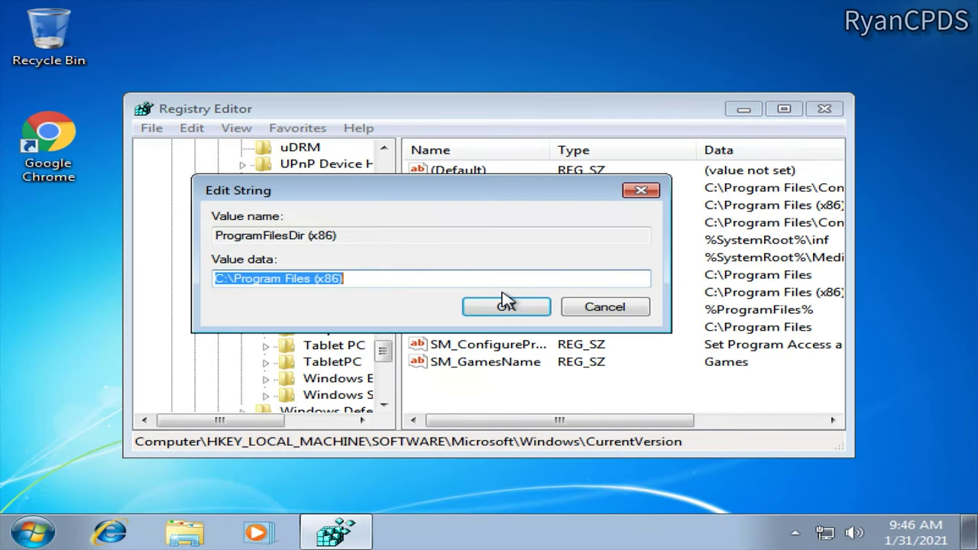
left_click(464, 276)
left_click_drag(465, 276, 308, 281)
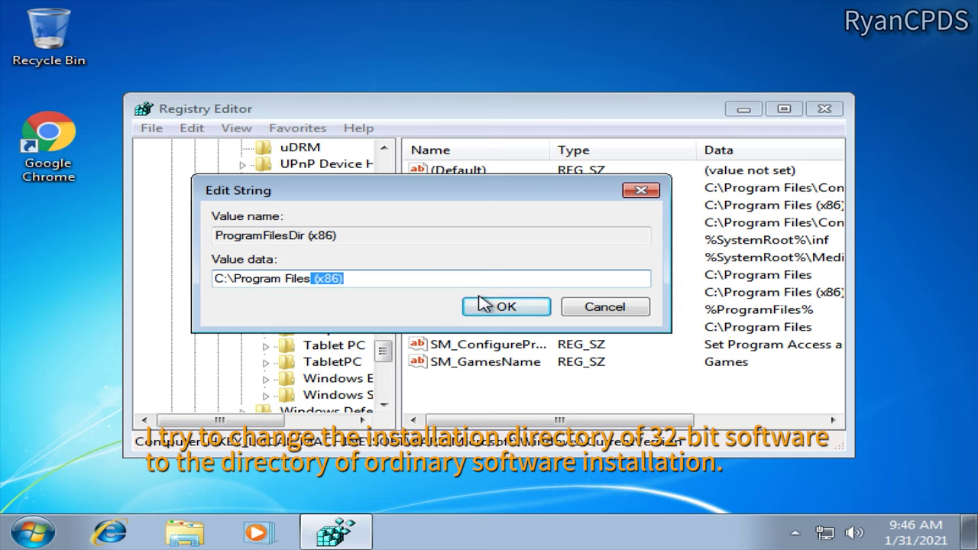
key("BackSpace")
left_click(503, 309)
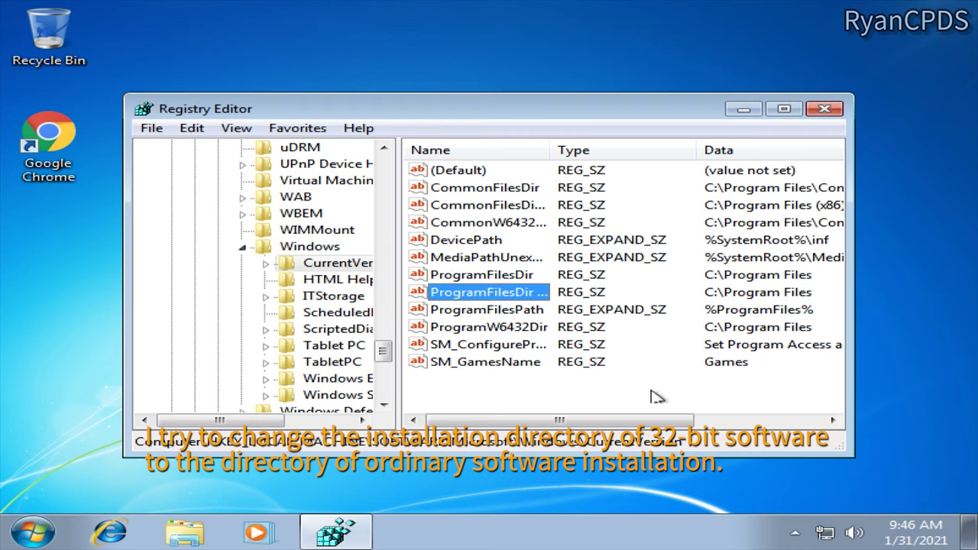
Set the CommonFilesDir (x86) string value to C:\Program Files\Common Files
mouse_move(657, 420)
left_mouse_down()
mouse_move(769, 421)
mouse_move(669, 421)
left_mouse_up()
double_click(493, 205)
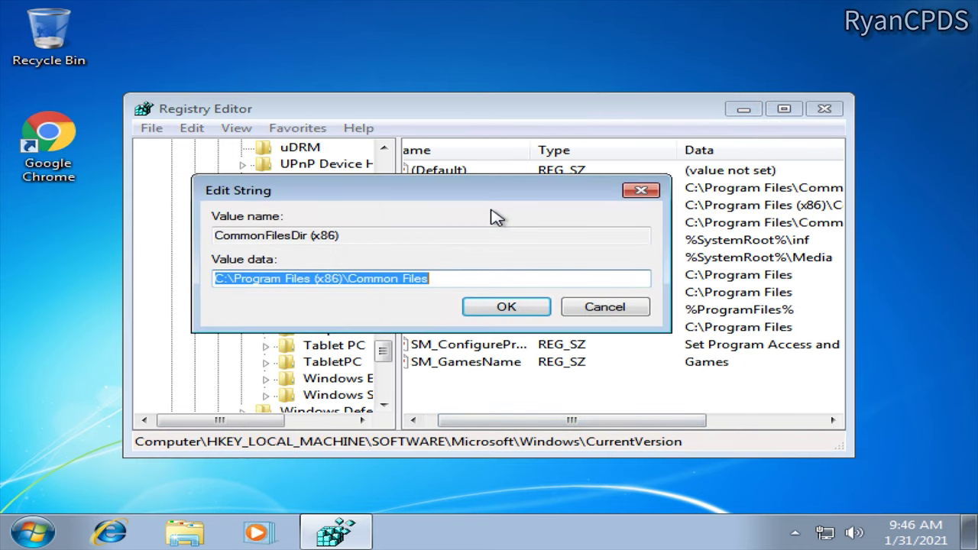
left_click_drag(345, 279, 315, 279)
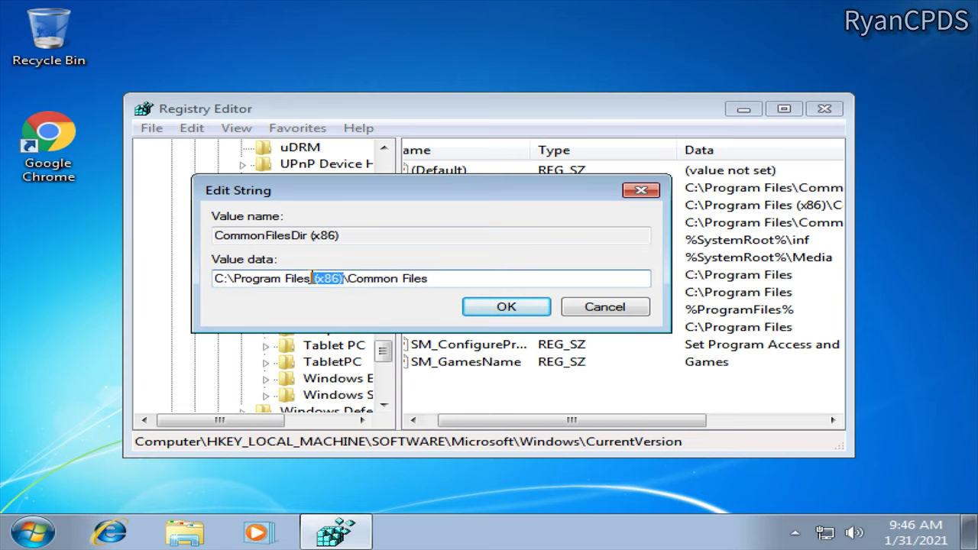
key("BackSpace")
left_click(479, 309)
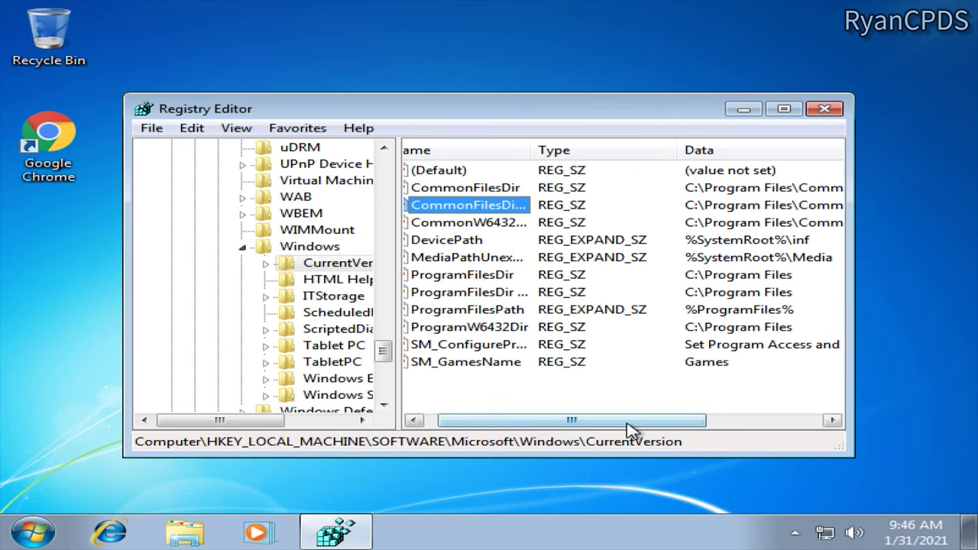
left_click_drag(691, 421, 563, 384)
Close the Registry Editor and restart Windows
left_click(825, 114)
left_click(32, 533)
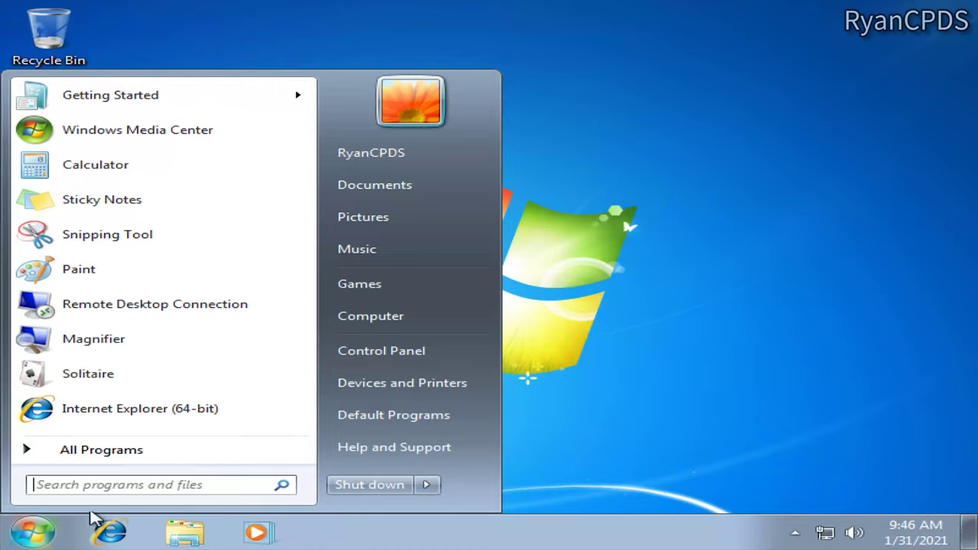
left_click(427, 483)
left_click(500, 441)
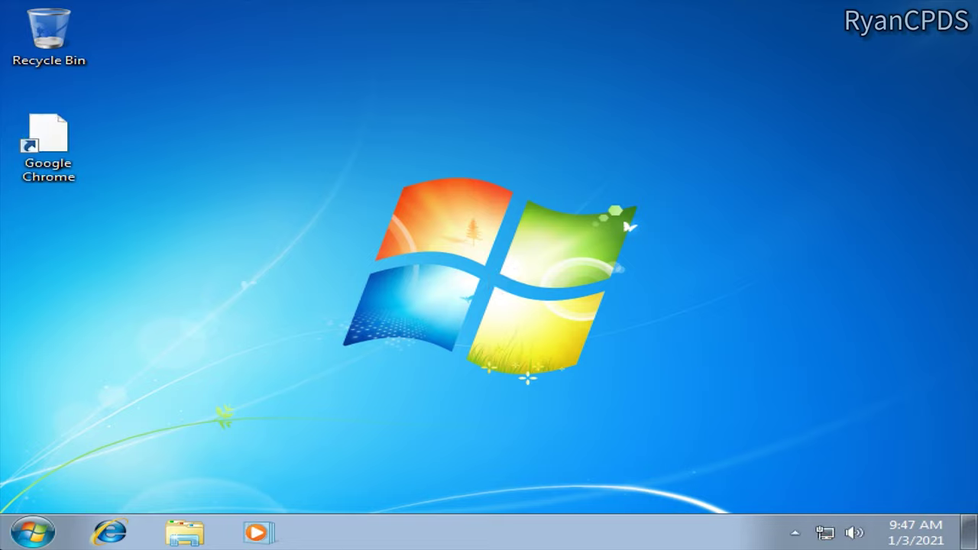
Launch Dev-C++ from the Bloodshed Dev-C++ program group
left_click(33, 532)
left_click(99, 456)
left_click(132, 281)
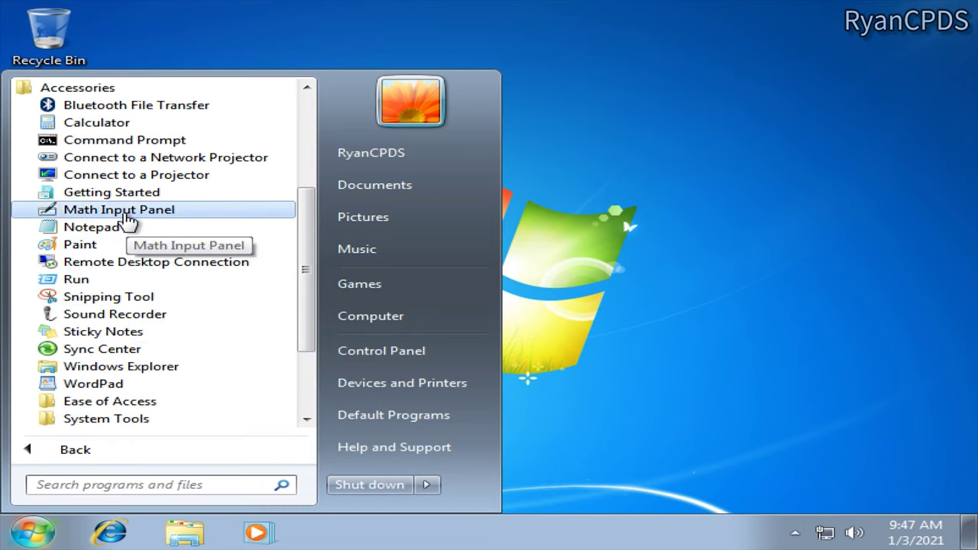
left_click(137, 87)
left_click(114, 298)
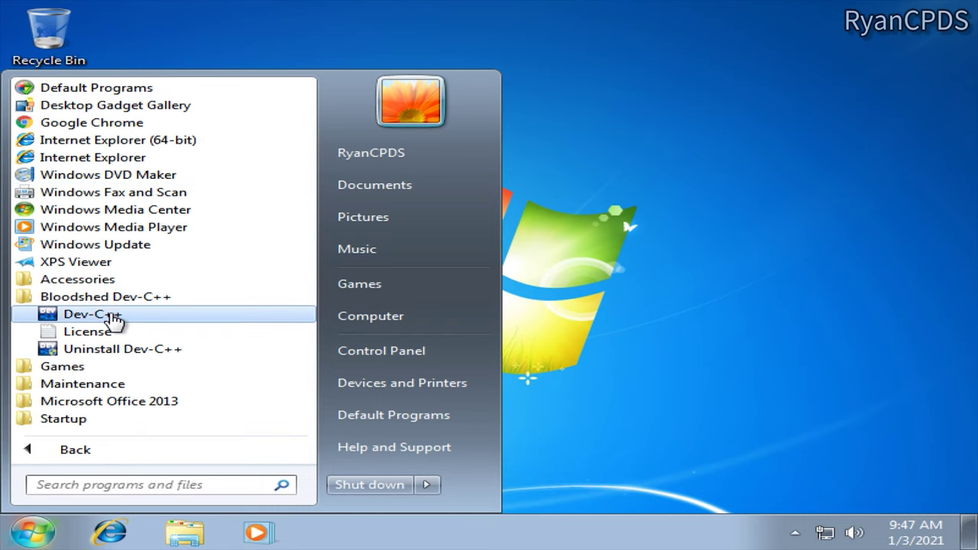
left_click(118, 317)
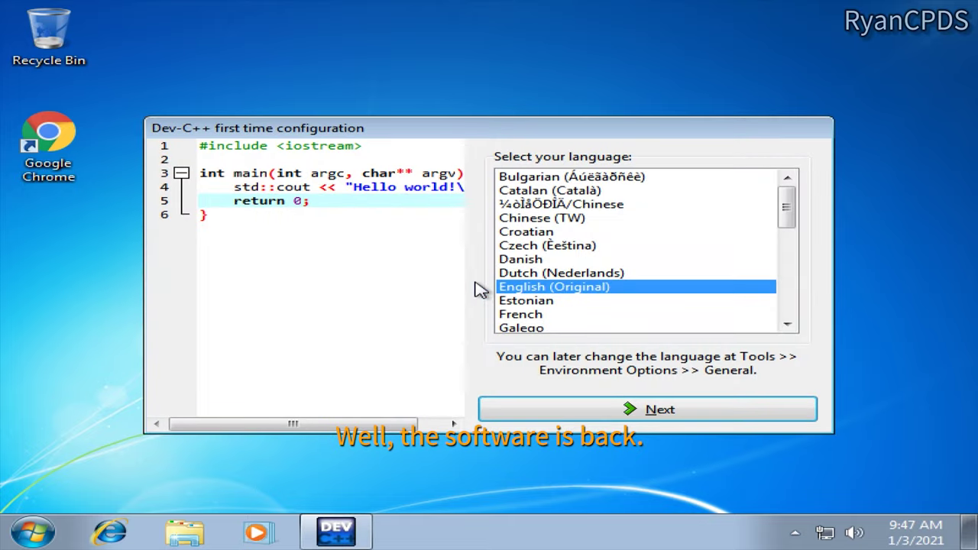
Complete the Dev-C++ first time configuration, keeping English (Original) as the language
left_click(628, 410)
left_click(622, 410)
left_click(467, 382)
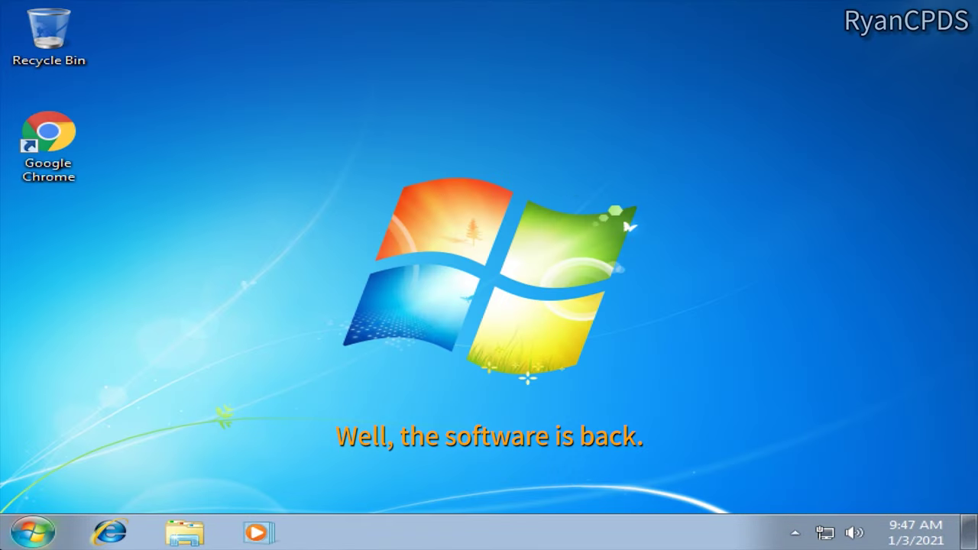
Try to launch a program from the Microsoft Office 2013 group, and dismiss the shortcut error
left_click(32, 532)
left_click(98, 452)
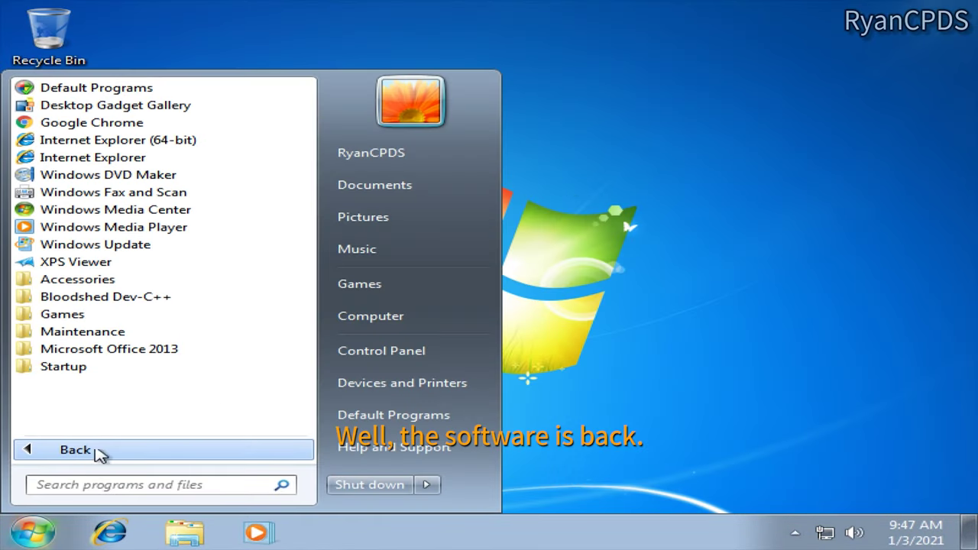
left_click(141, 348)
left_click(148, 328)
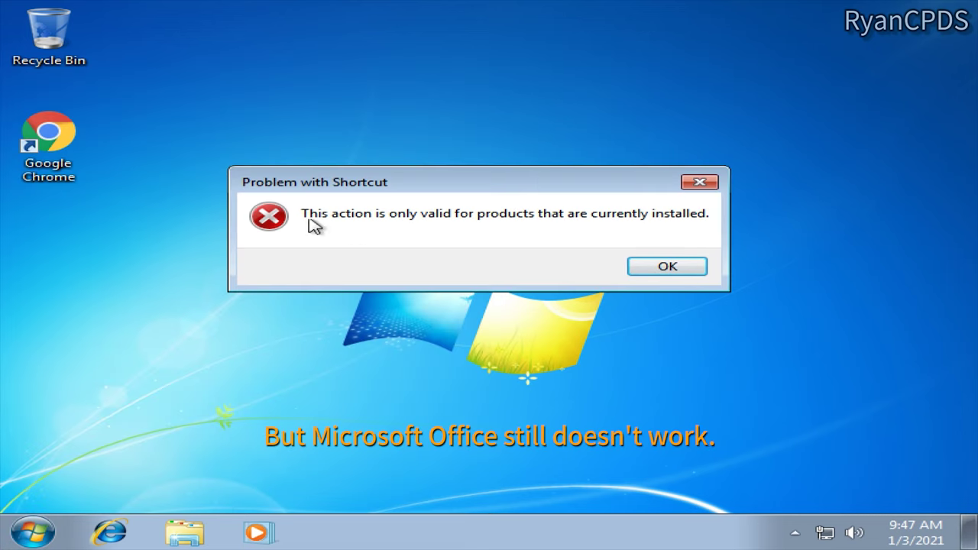
left_click(663, 267)
Open Programs and Features and refresh its list to check the installed programs
left_click(32, 533)
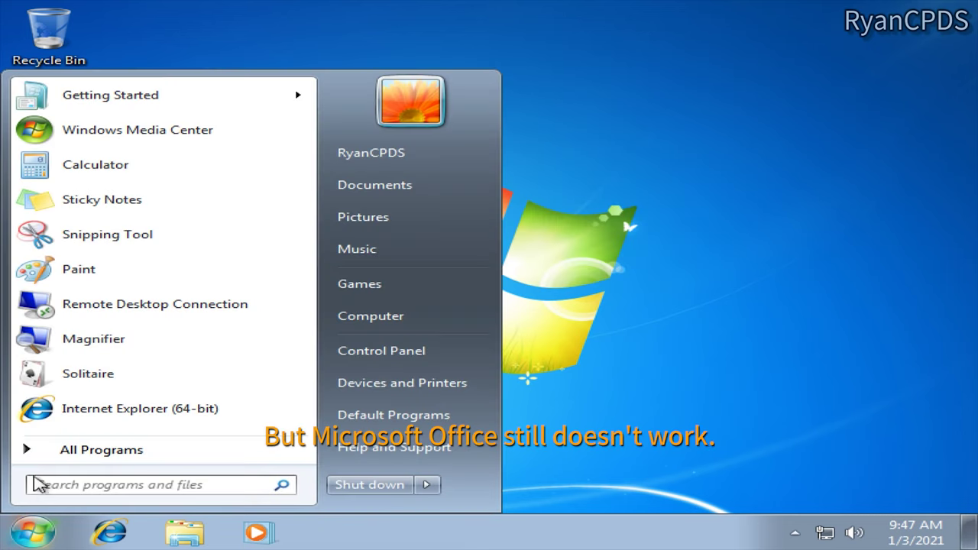
left_click(98, 452)
left_click(723, 216)
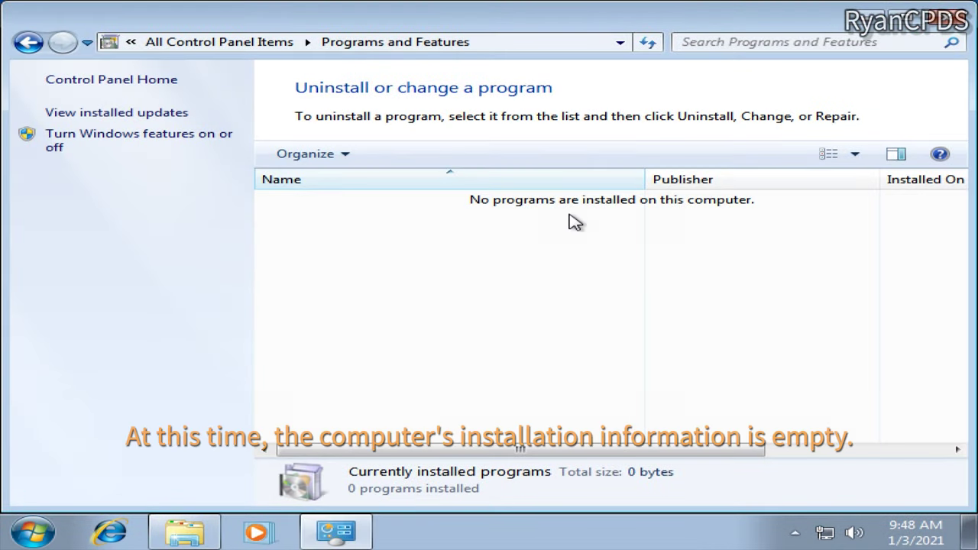
right_click(539, 243)
right_click(443, 255)
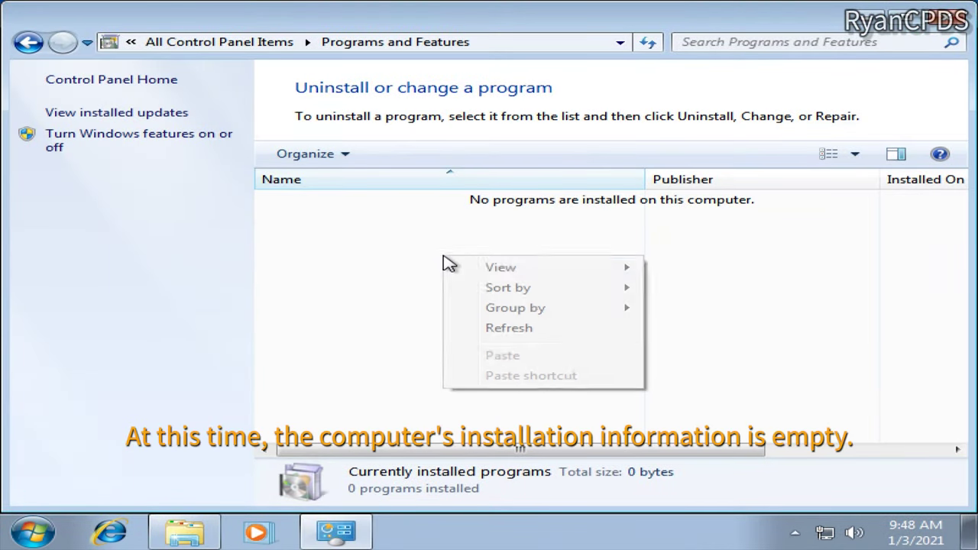
left_click(502, 327)
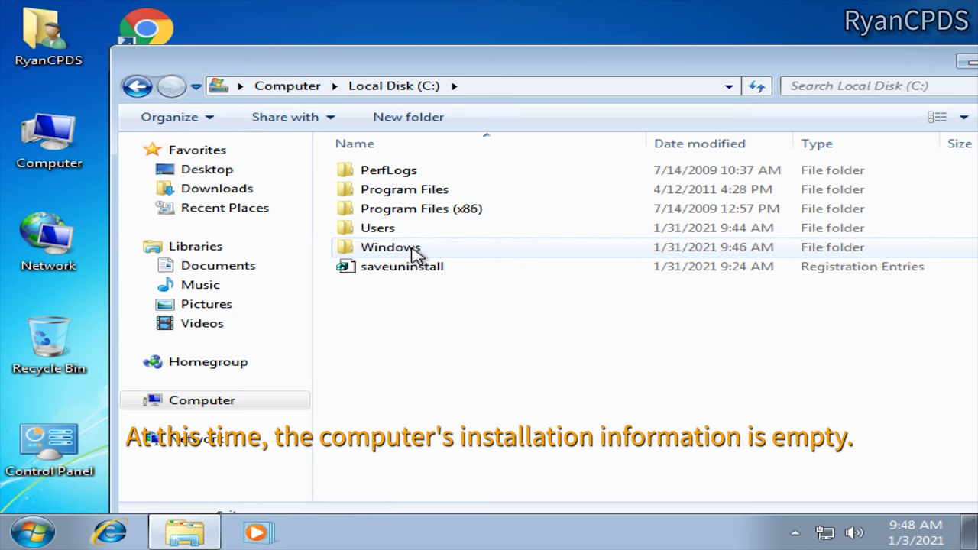
Examine the current user's profile folder in C:\Users, and return to the Users folder
double_click(413, 249)
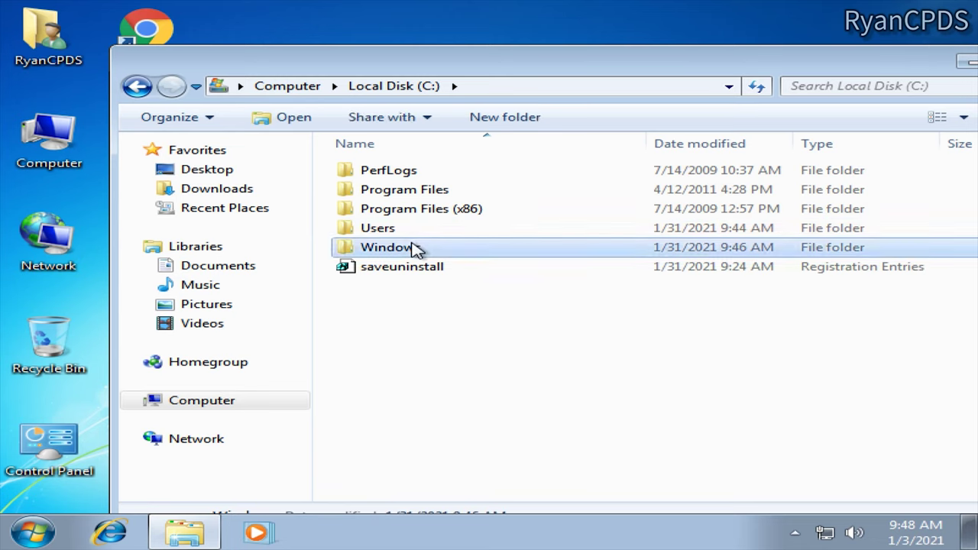
key("BackSpace")
double_click(411, 229)
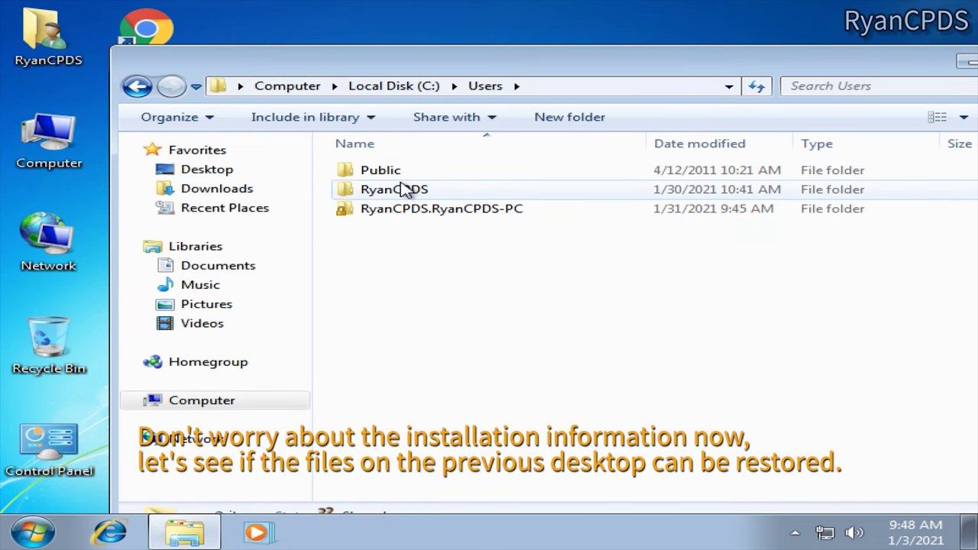
double_click(410, 208)
double_click(413, 191)
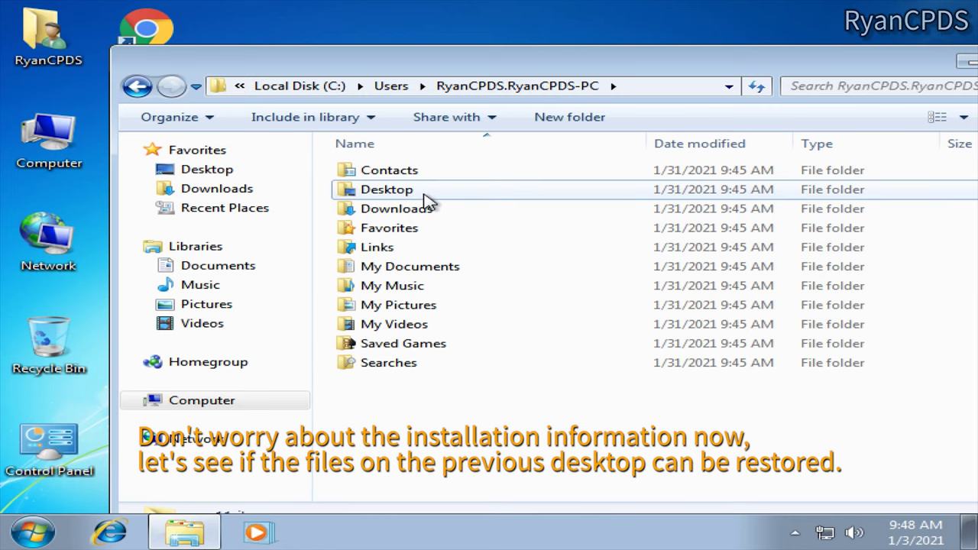
key("BackSpace")
left_click(421, 85)
left_click(392, 86)
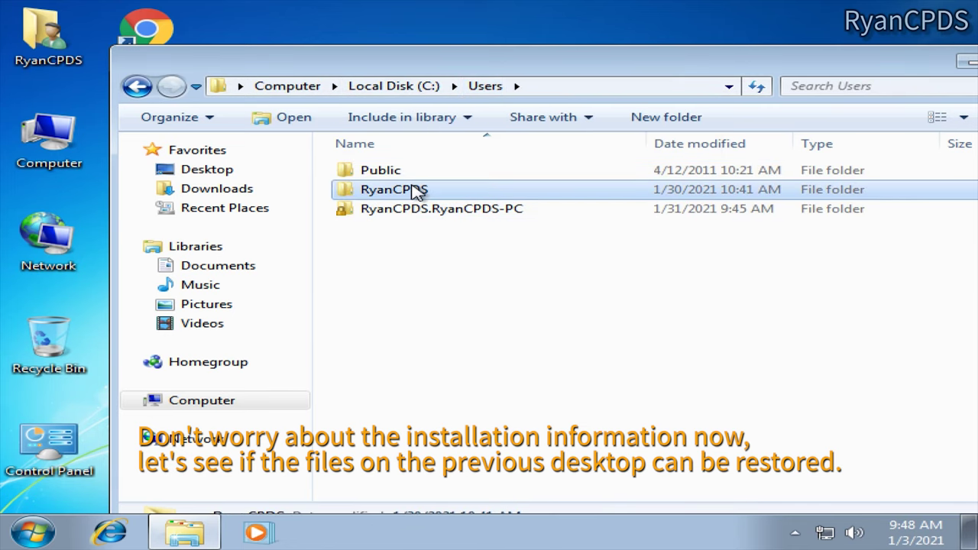
Open the Desktop folder inside the old user profile in C:\Users
double_click(415, 189)
left_click(516, 288)
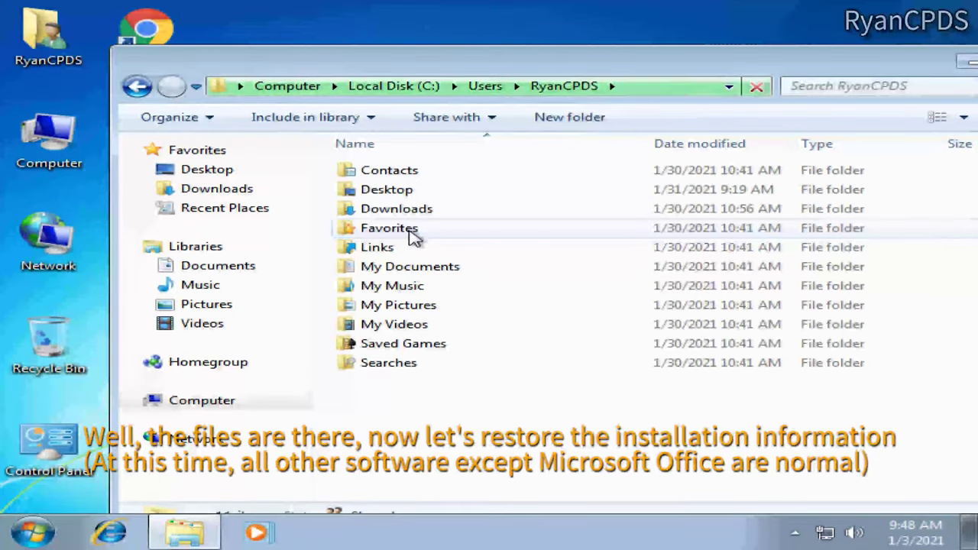
double_click(415, 191)
Move all files and shortcuts from the old profile's Desktop folder onto the current desktop
left_click_drag(437, 386, 530, 115)
left_click_drag(494, 73, 807, 92)
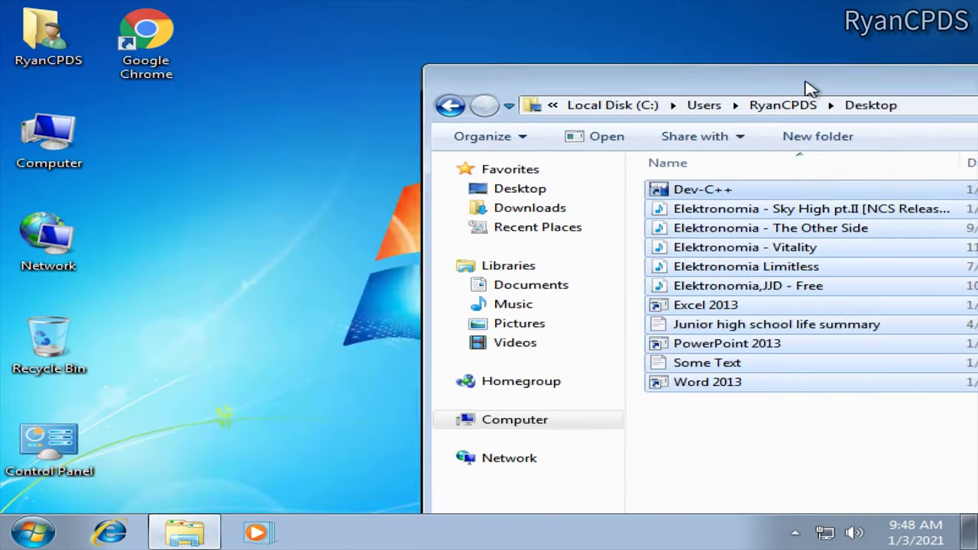
left_click_drag(688, 267, 327, 268)
left_click(353, 321)
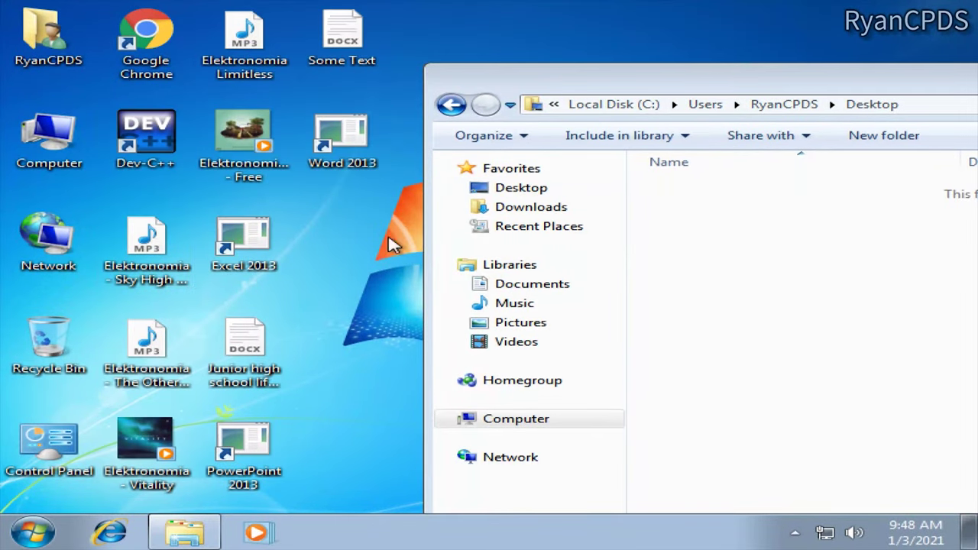
left_click_drag(557, 87, 191, 297)
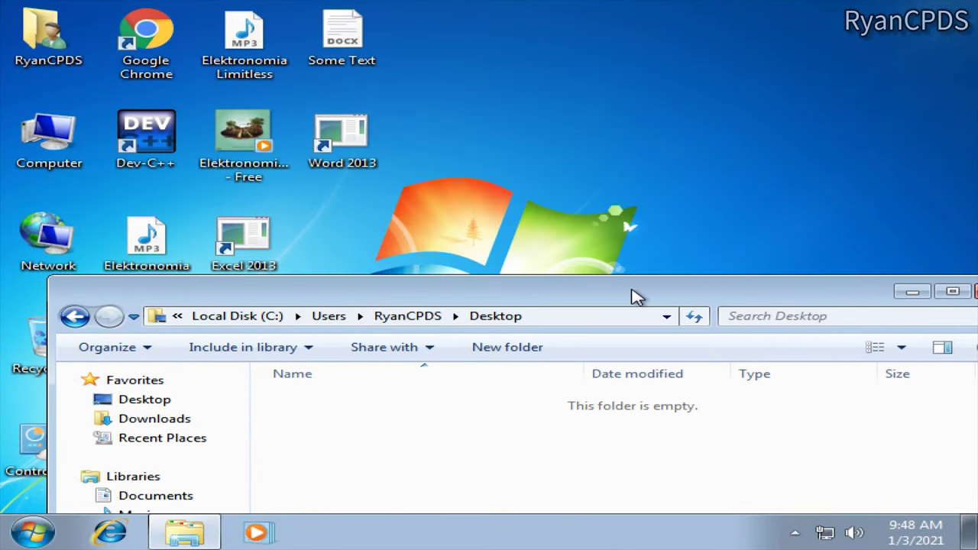
left_click_drag(634, 295, 628, 279)
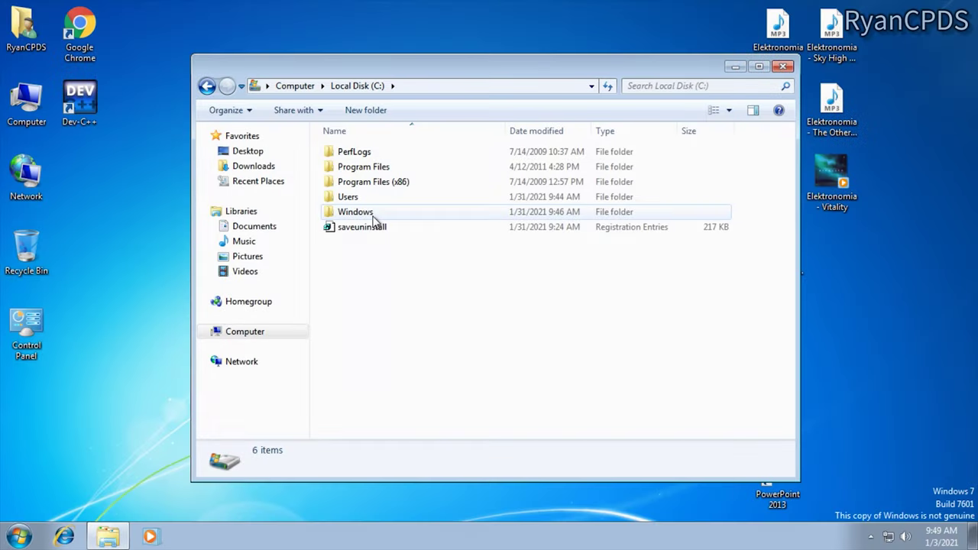
Merge the saveuninstall registry file from drive C: into the registry, and close the folder window
double_click(371, 227)
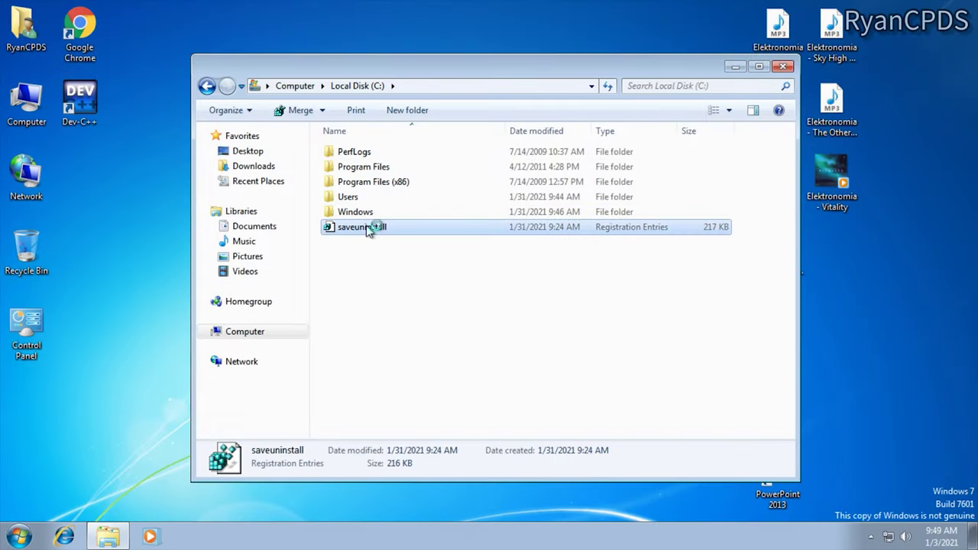
left_click(558, 298)
left_click(591, 284)
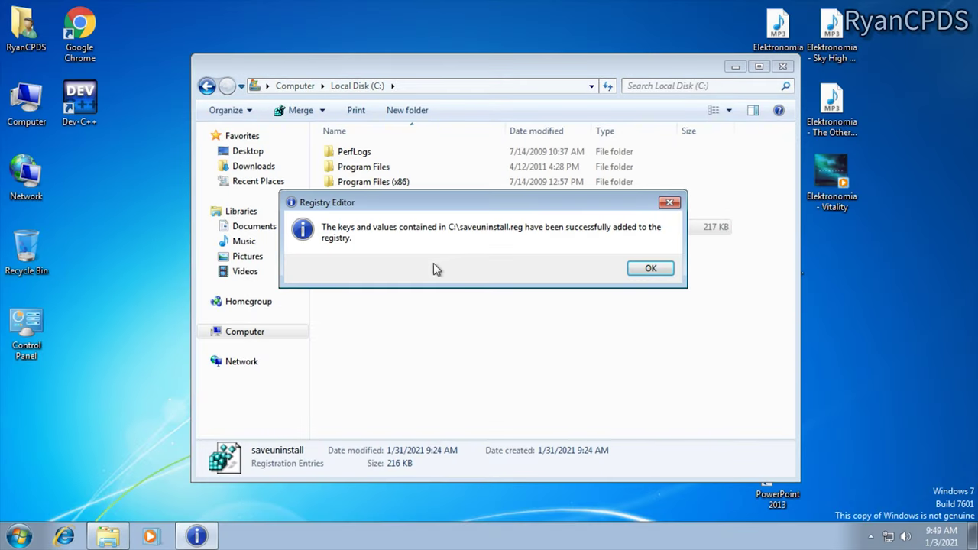
left_click(640, 272)
left_click(782, 66)
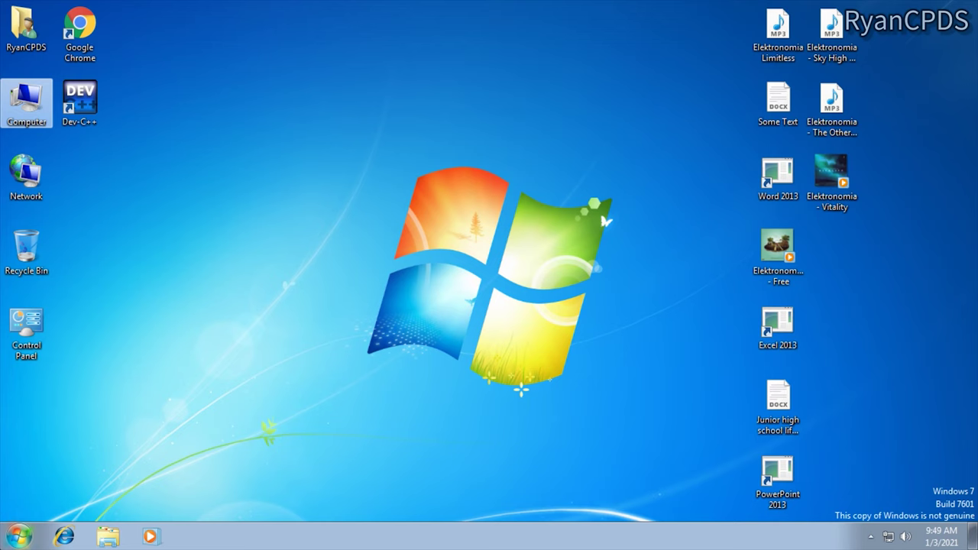
Open Programs and Features from the Computer window and try to change the Microsoft Office Professional Plus 2013 installation
double_click(26, 104)
left_click(421, 110)
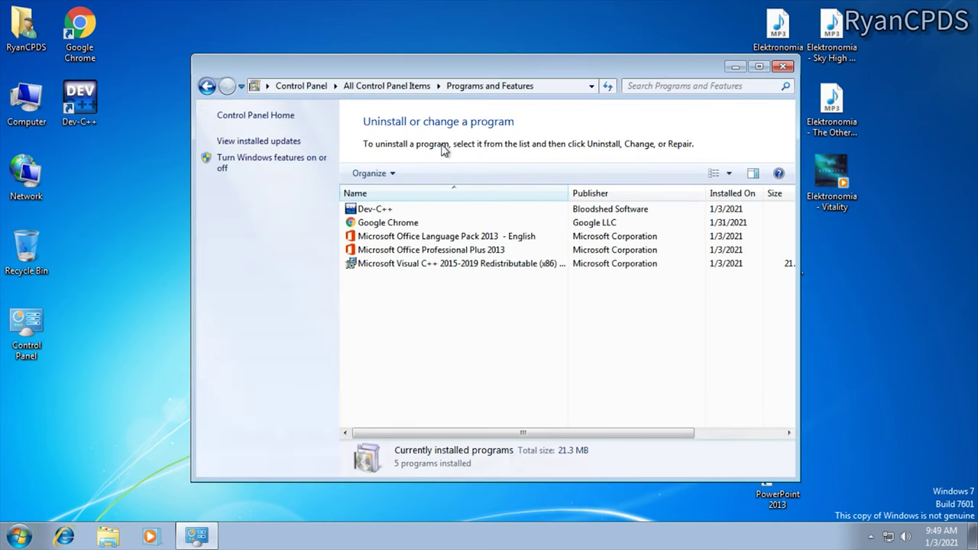
left_click(431, 251)
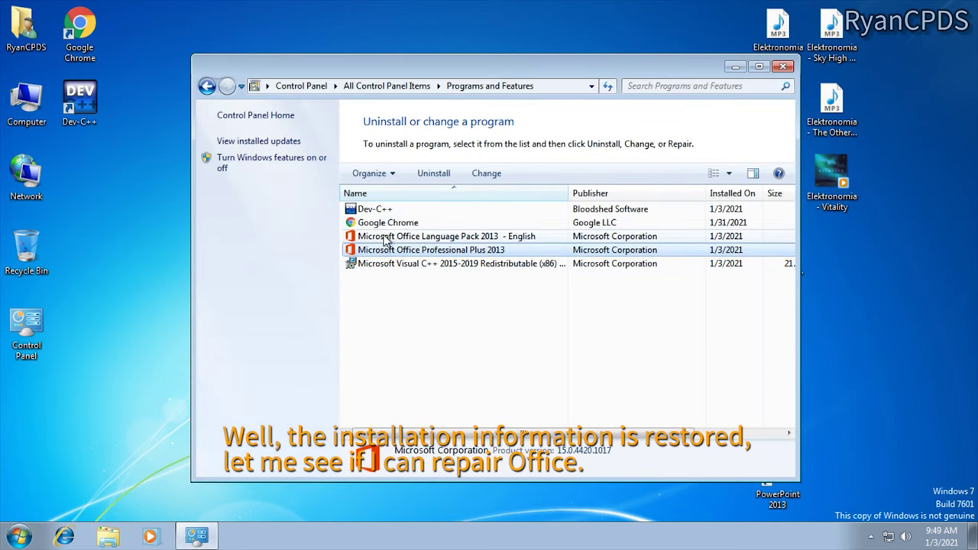
left_click(497, 173)
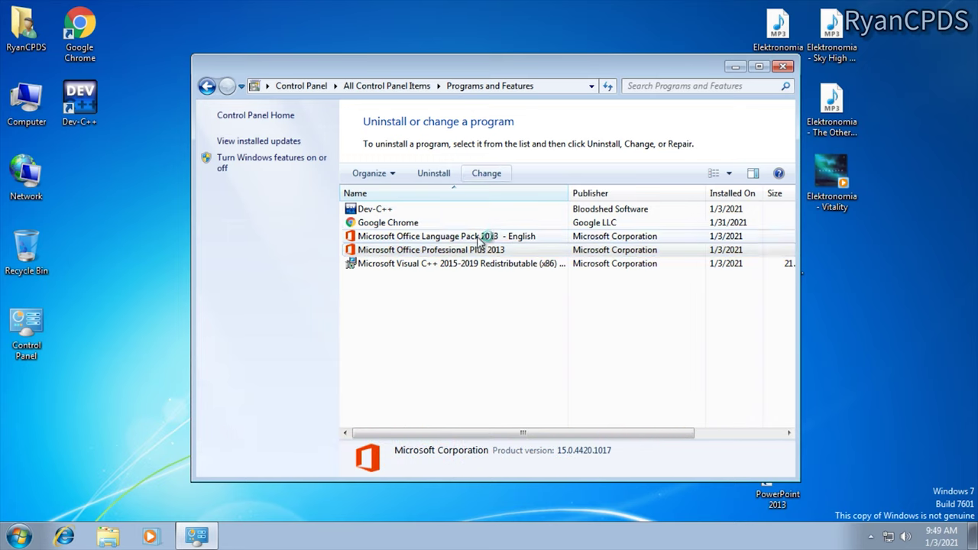
left_click(481, 251)
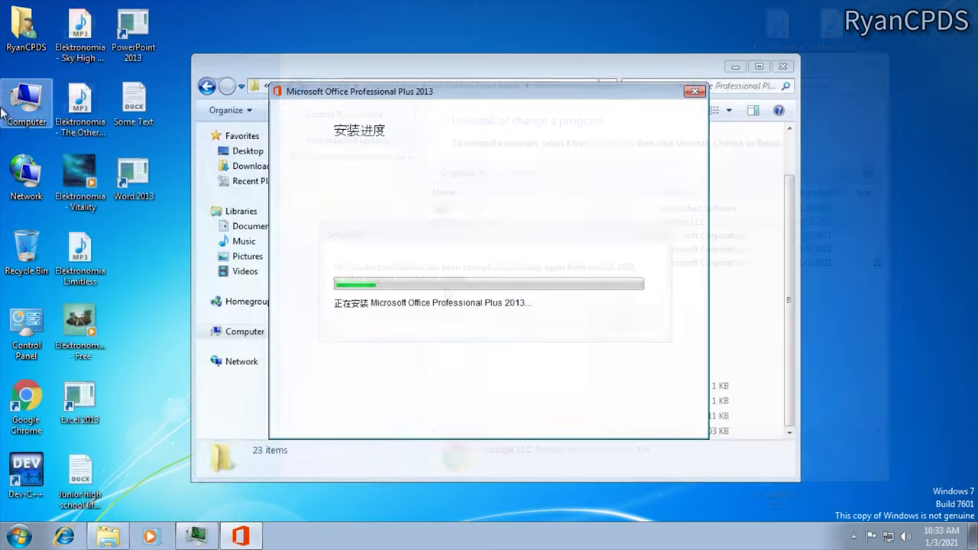
Close the Office installer and its crash dialog, and run the Office 2013 setup file as administrator
right_click(19, 112)
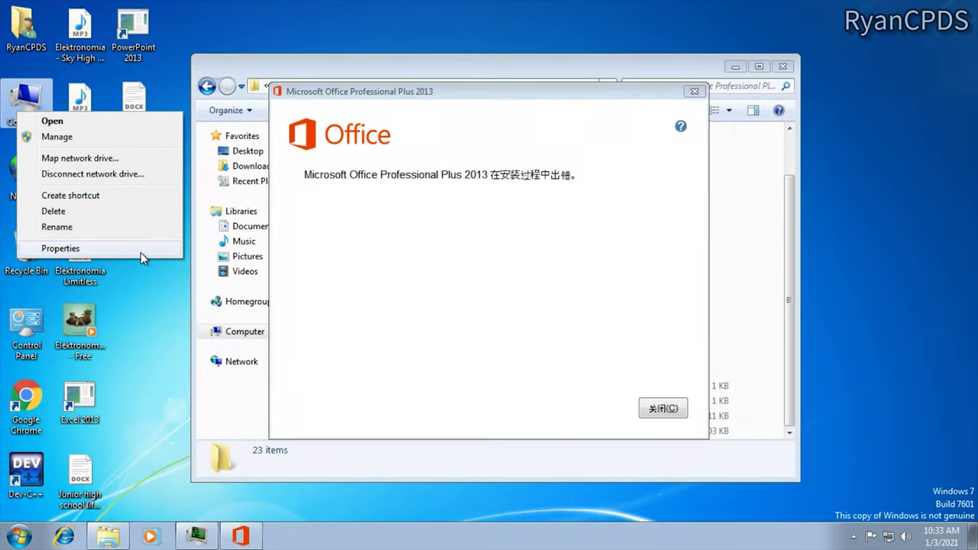
left_click(494, 229)
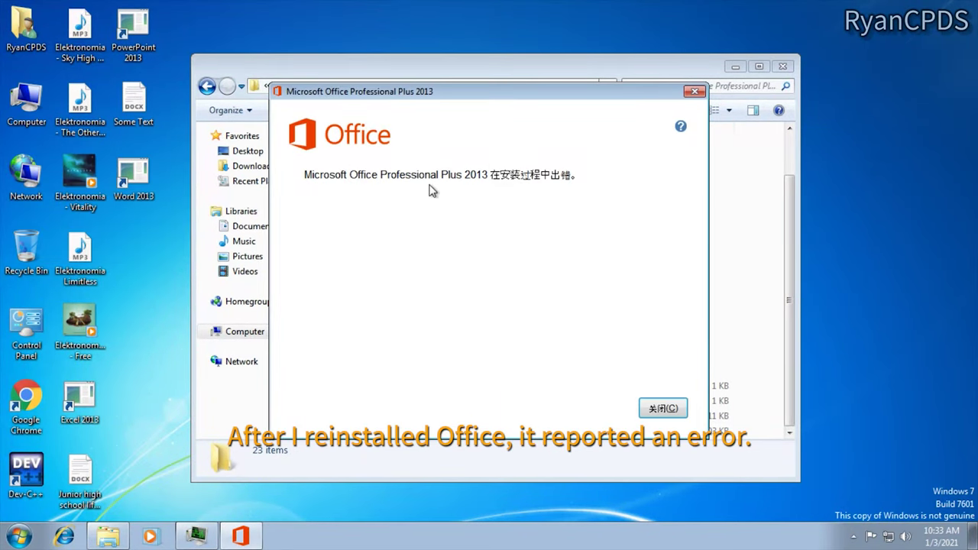
left_click(662, 408)
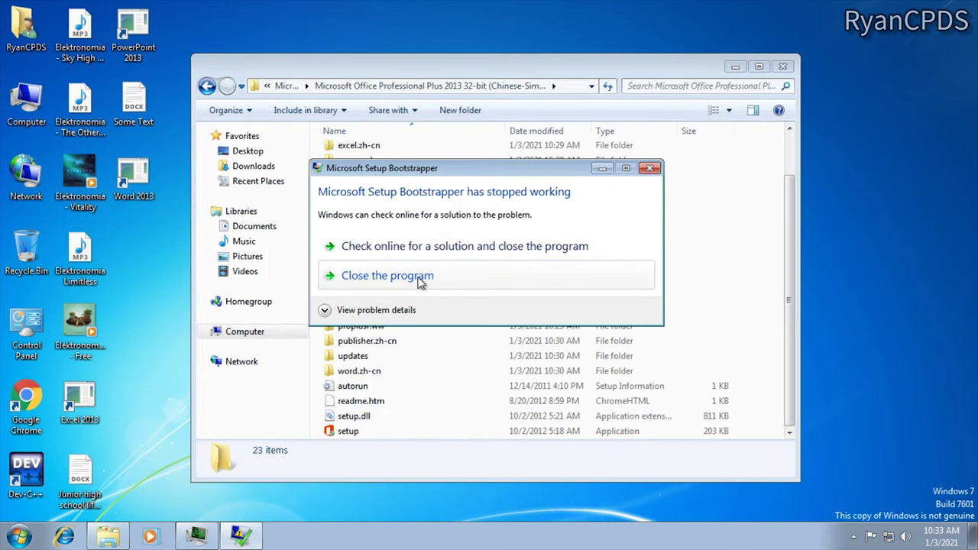
left_click(420, 280)
right_click(392, 426)
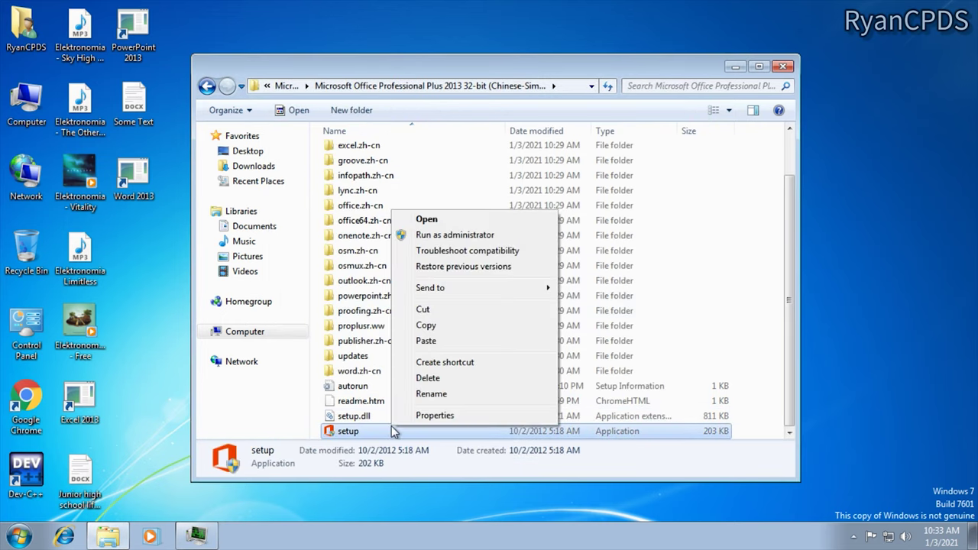
left_click(460, 238)
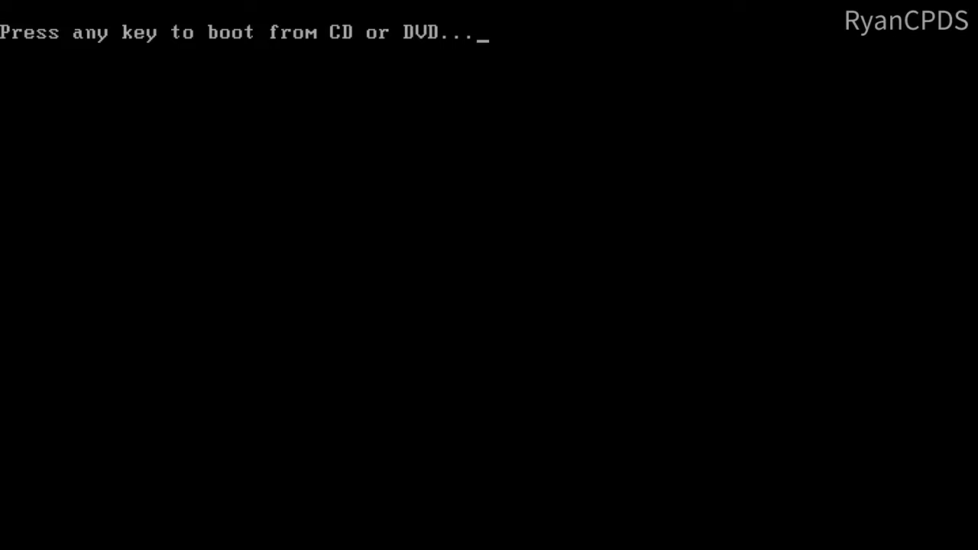
Boot from the disc and apply the region settings with the time zone (UTC+08:00) Beijing, Chongqing, Hong Kong, Urumqi
key("Return")
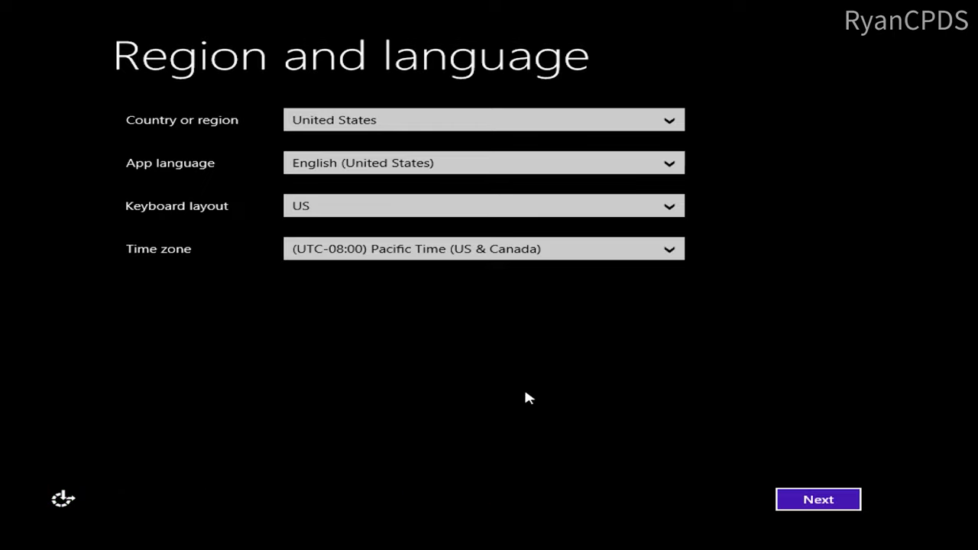
left_click(535, 248)
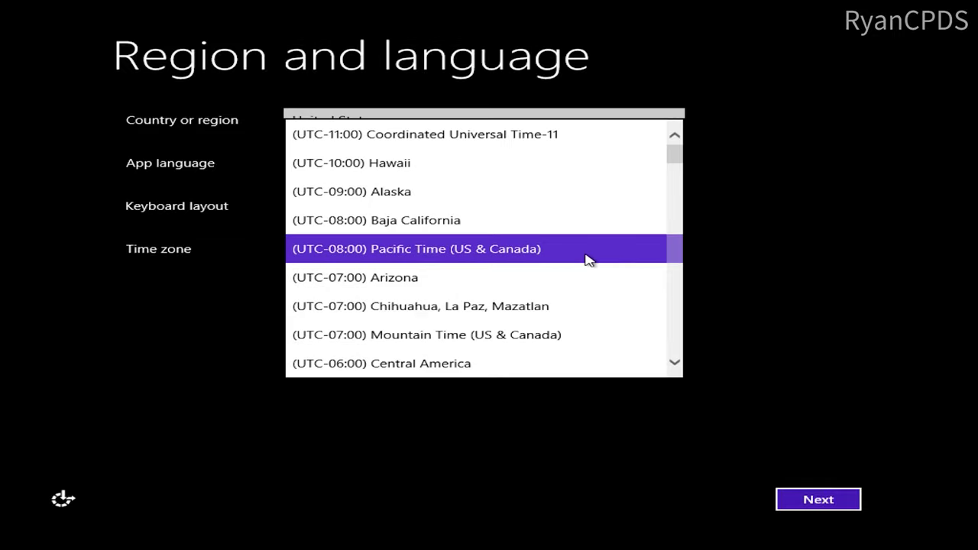
left_click_drag(672, 166, 688, 317)
left_click(582, 220)
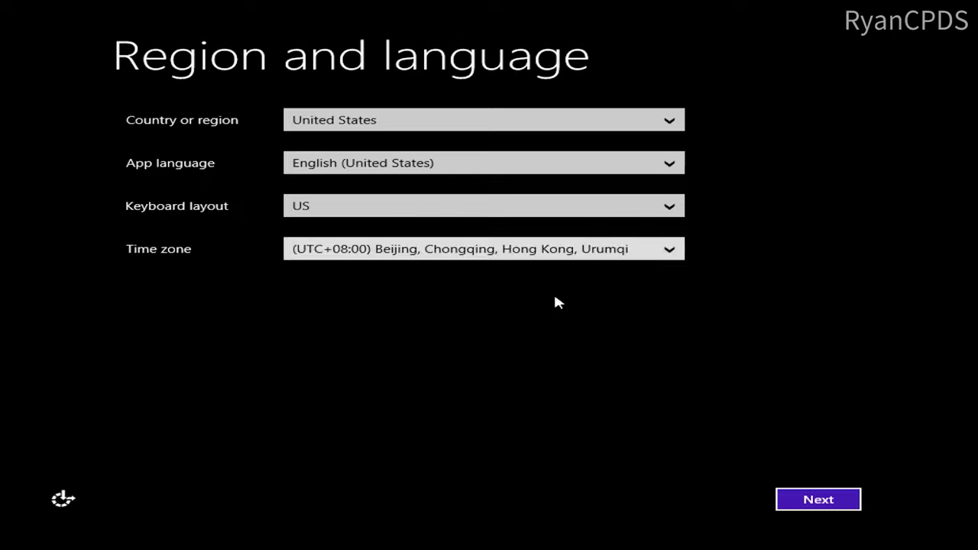
key("Return")
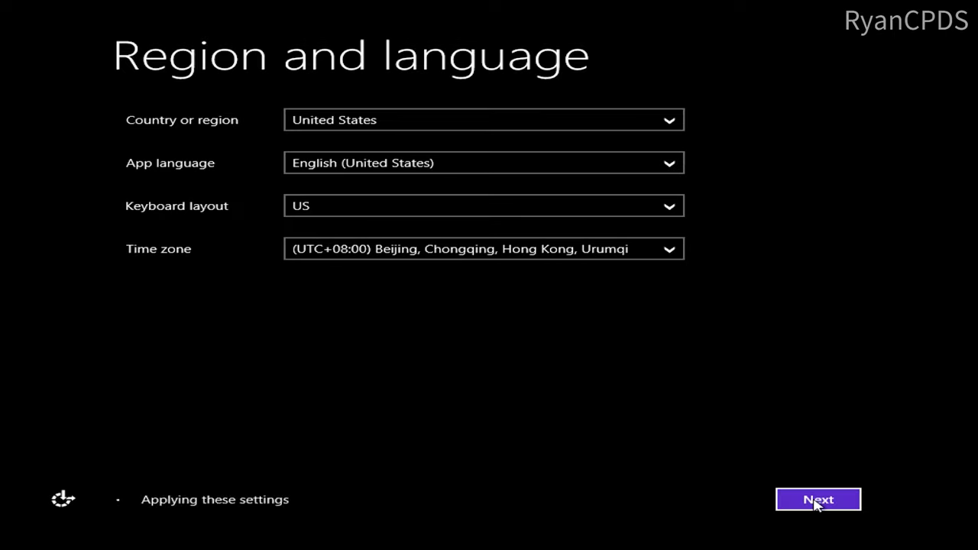
key("Return")
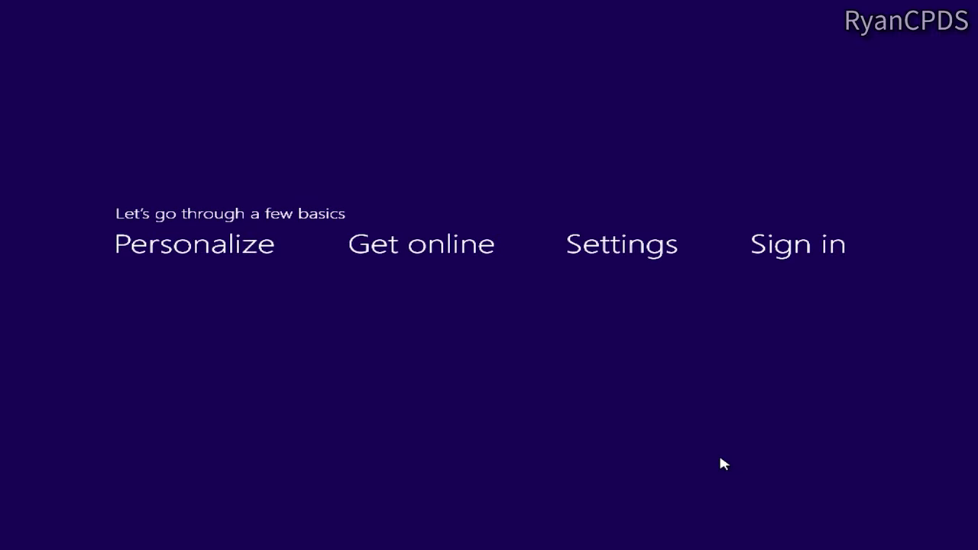
Personalize the PC with the orange color and a PC name made of the owner's handle followed by "-Win8"
type("RyanCPDS-Wi")
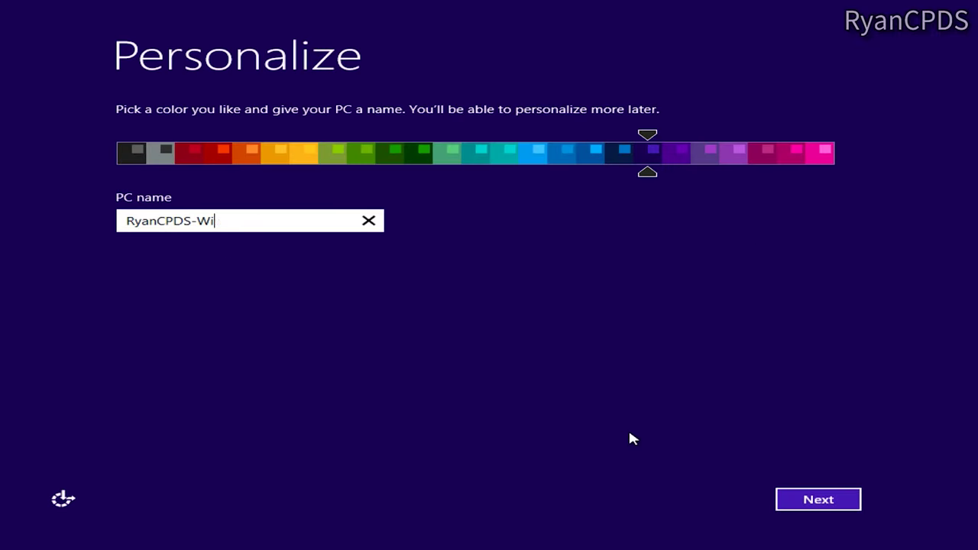
type("n")
key("Tab")
left_click(295, 227)
type("8")
left_click(247, 160)
key("Return")
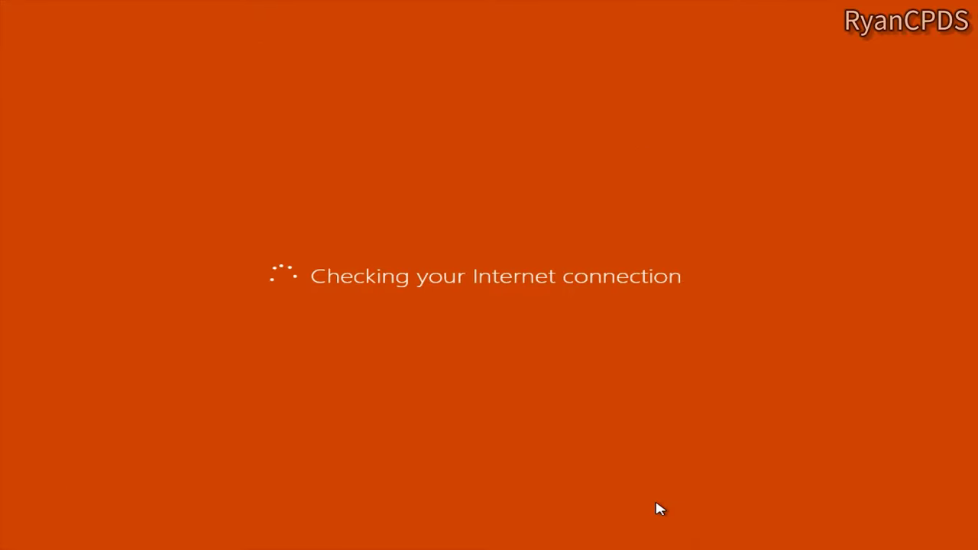
Create the local account with the owner's user name and no password, and open the desktop from the Start screen
left_click(738, 504)
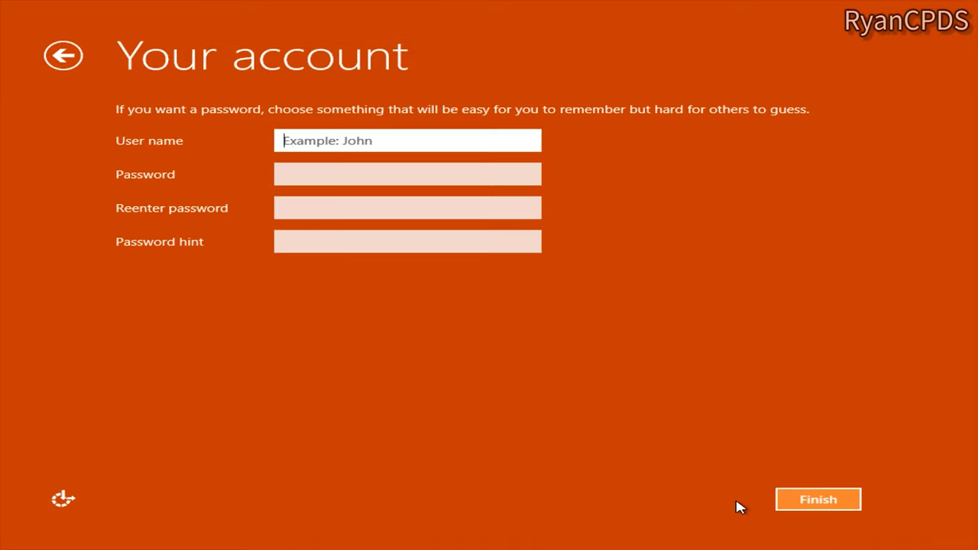
type("RyanCPDS")
key("Return")
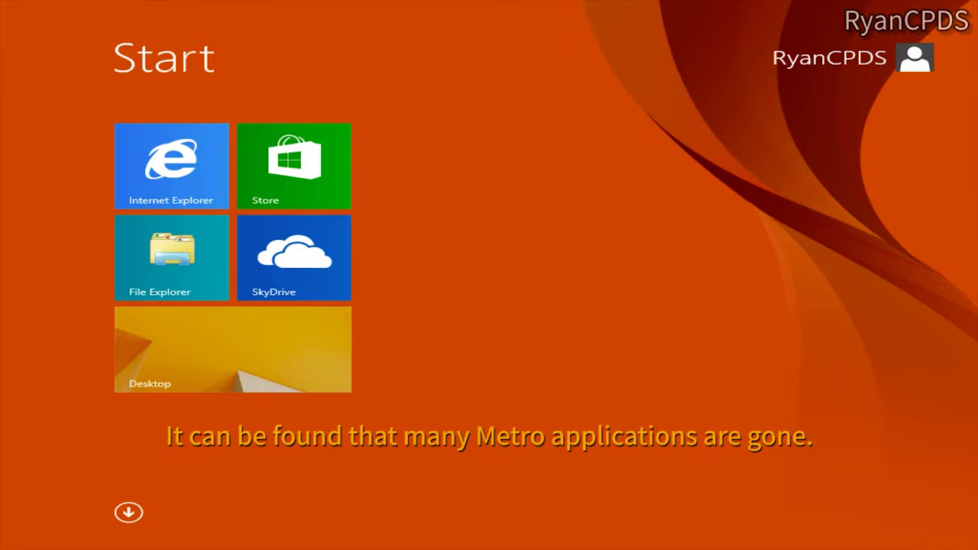
left_click(298, 349)
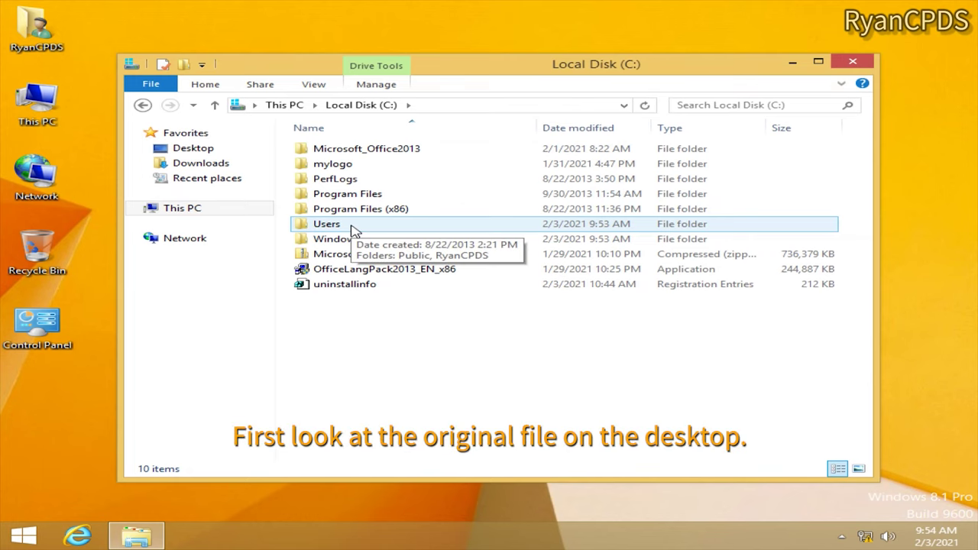
Look into the new user profile folder in C:\Users, and open the Desktop folder of the old profile
double_click(354, 228)
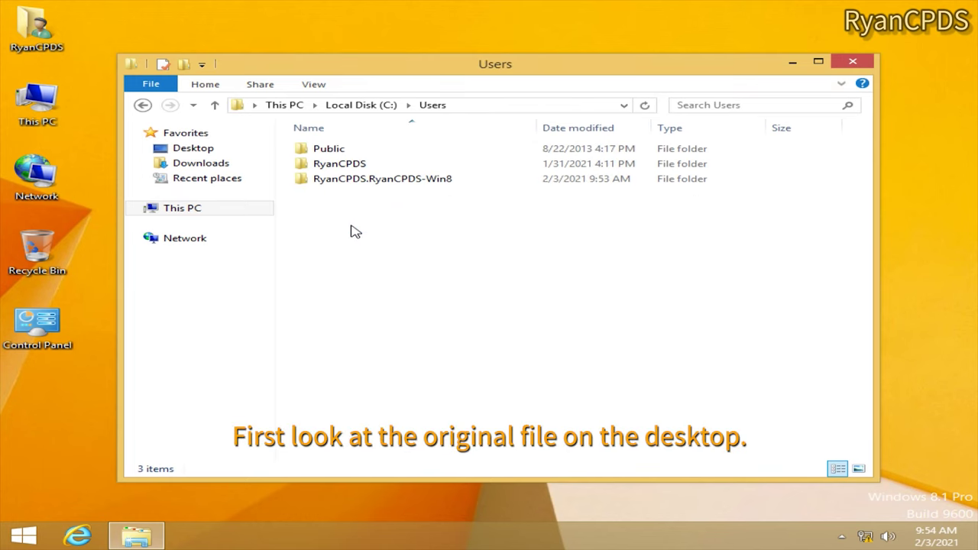
double_click(350, 179)
left_click(396, 104)
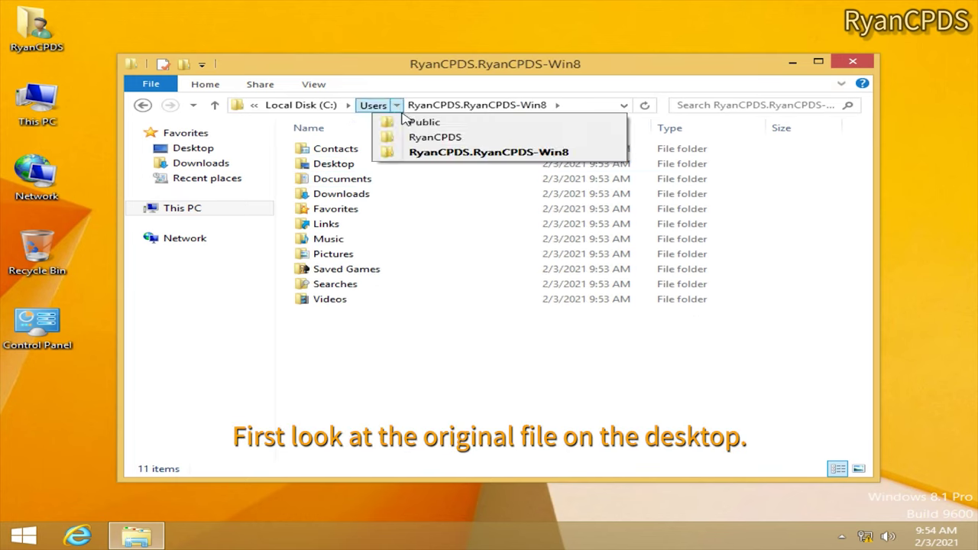
left_click(402, 136)
left_click(506, 284)
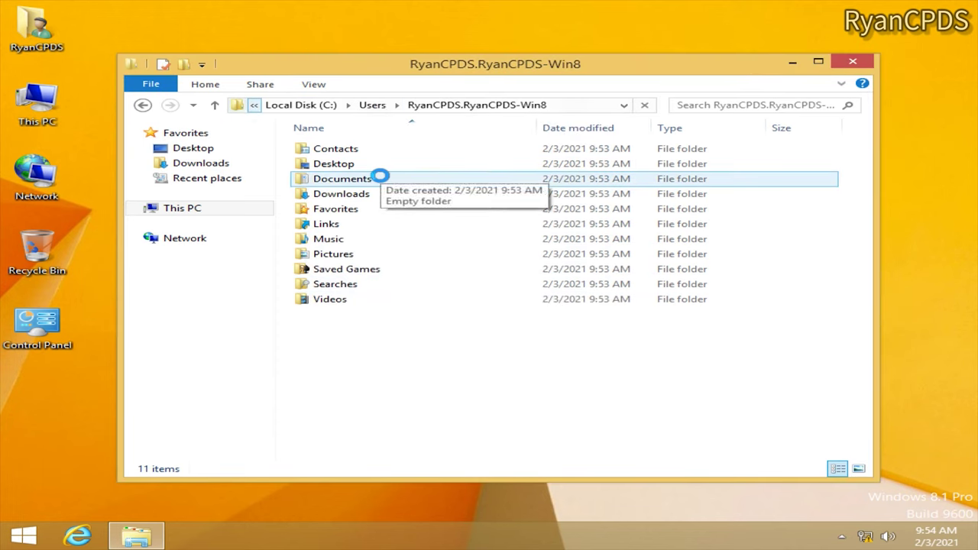
double_click(388, 165)
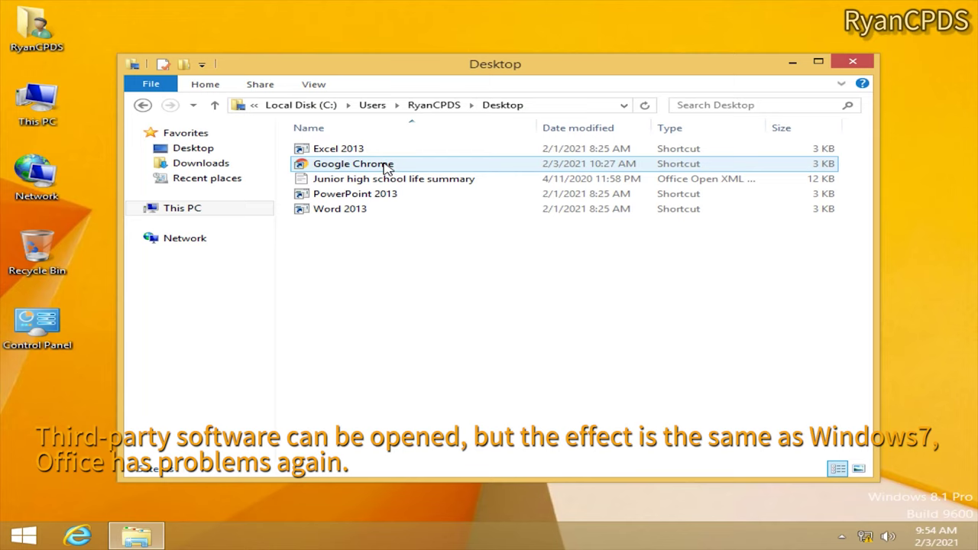
Launch Google Chrome from its shortcut in the old Desktop folder to test it, and close the browser
double_click(387, 167)
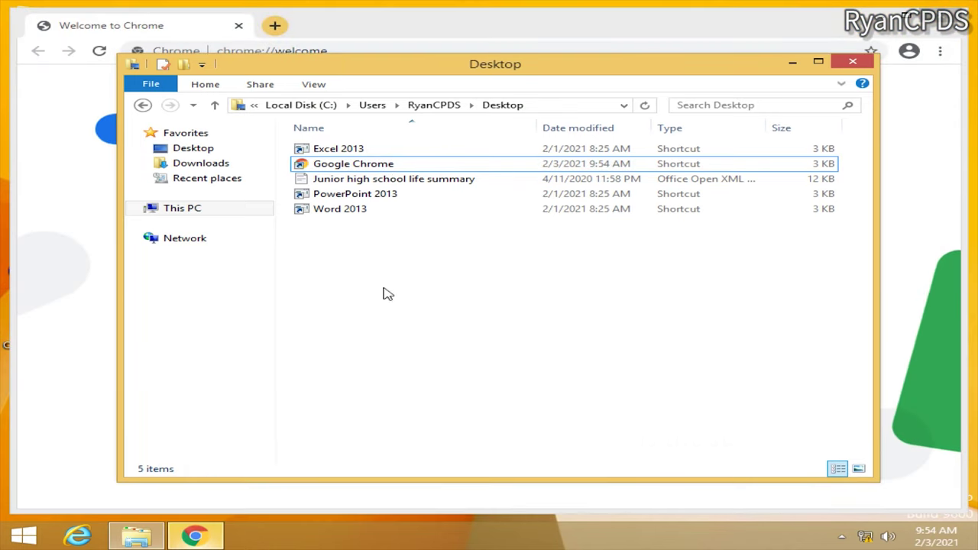
left_click(455, 26)
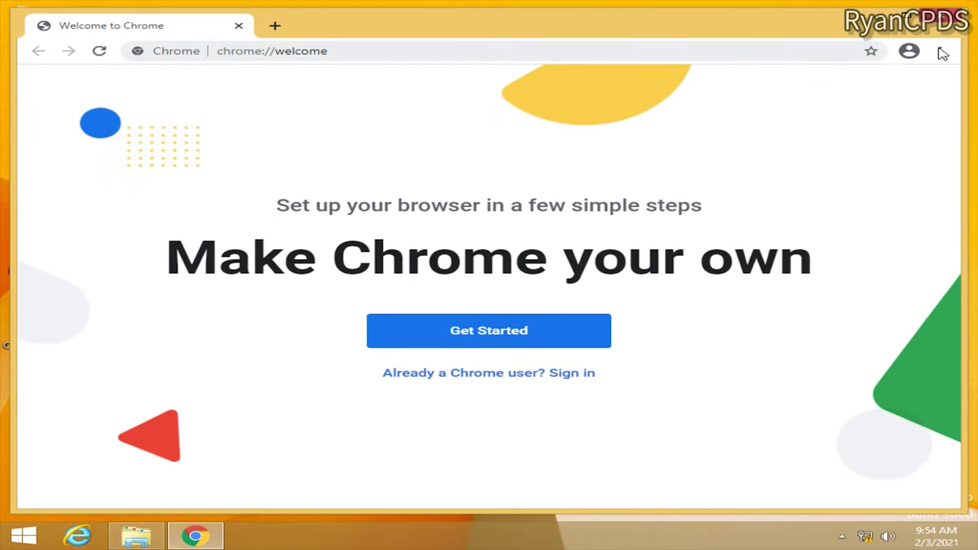
left_click(948, 17)
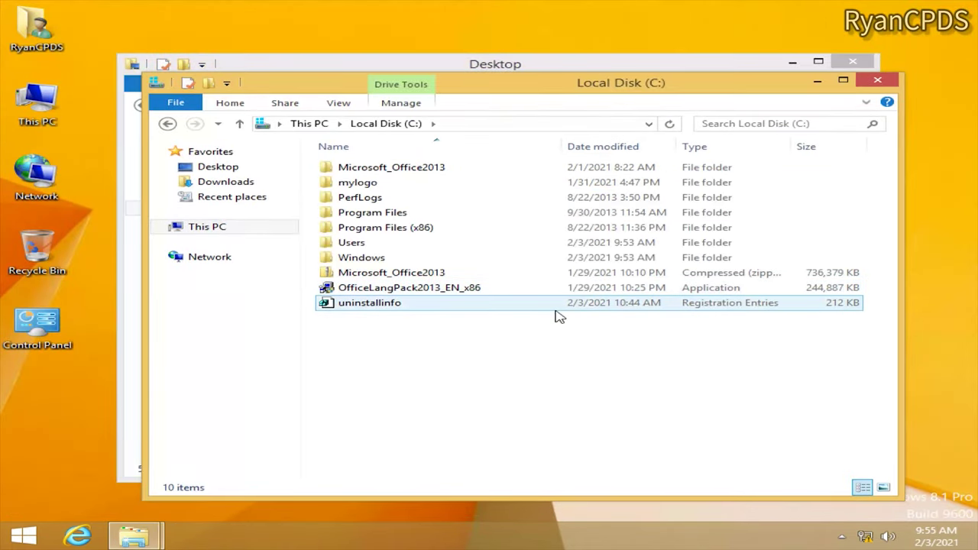
Merge the uninstallinfo registry file from drive C: into the registry
left_click(557, 304)
double_click(557, 306)
left_click(561, 293)
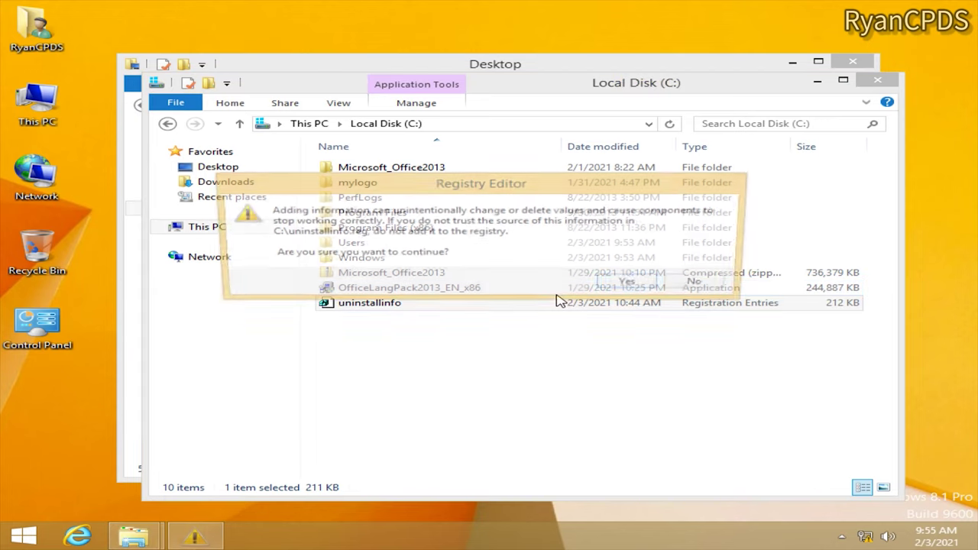
left_click(617, 287)
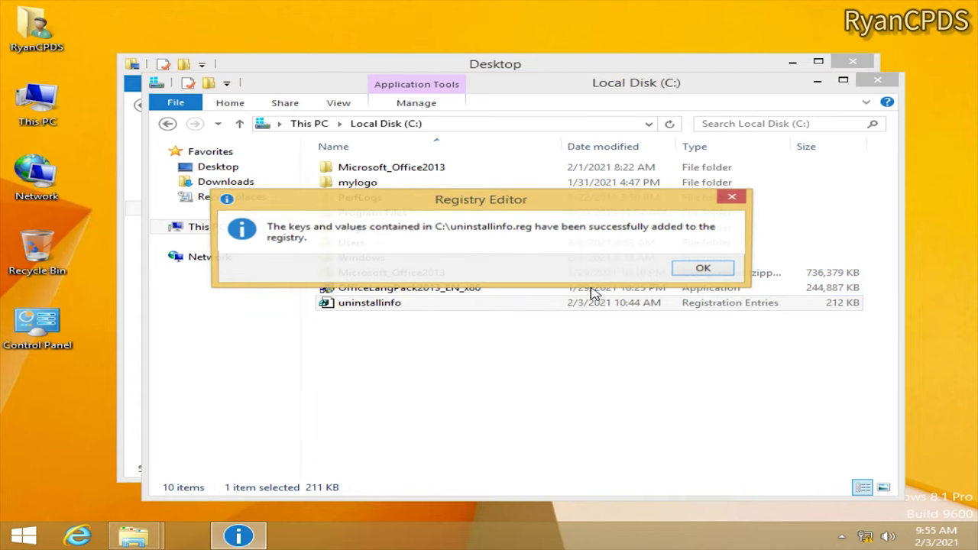
left_click(677, 269)
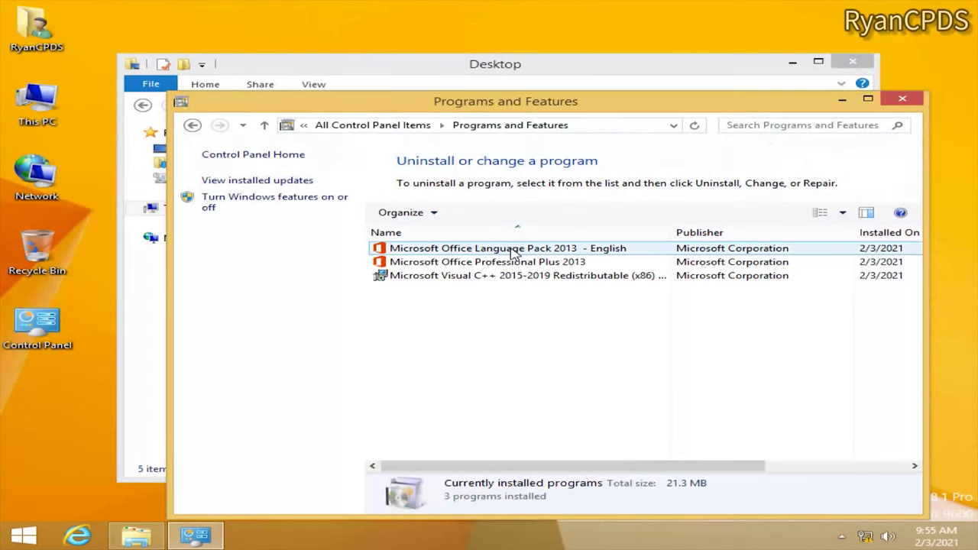
Try to change Microsoft Office Professional Plus 2013 in Programs and Features, and bring up its reinstallation window
left_click(501, 262)
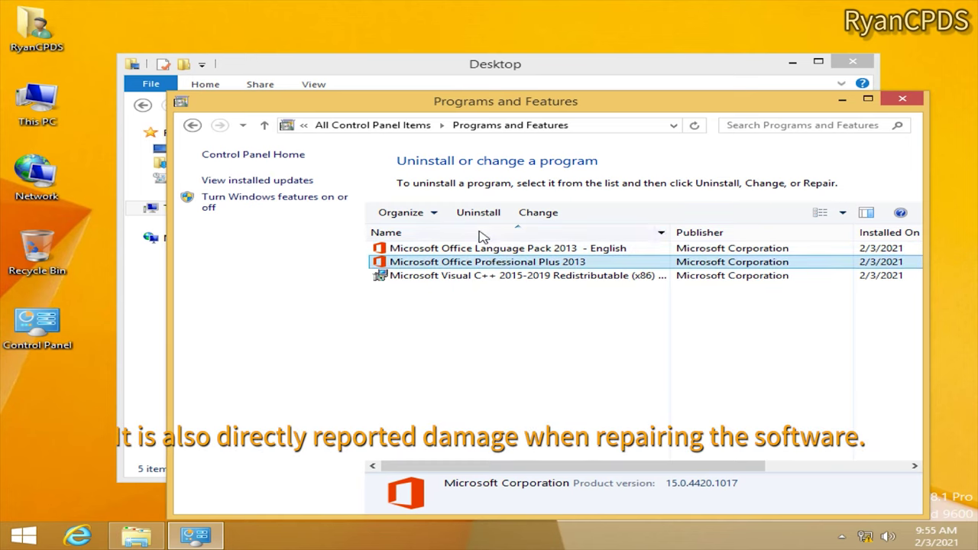
left_click(536, 212)
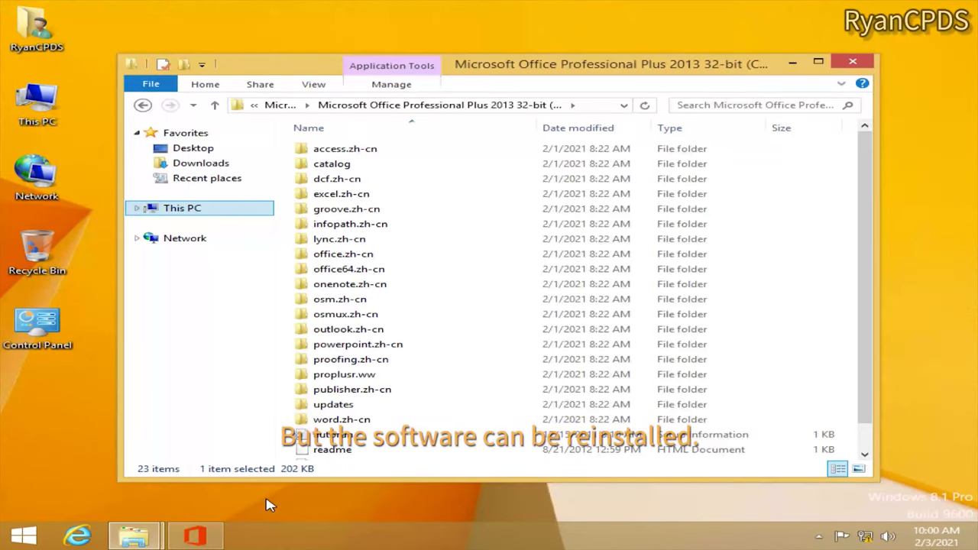
left_click(219, 536)
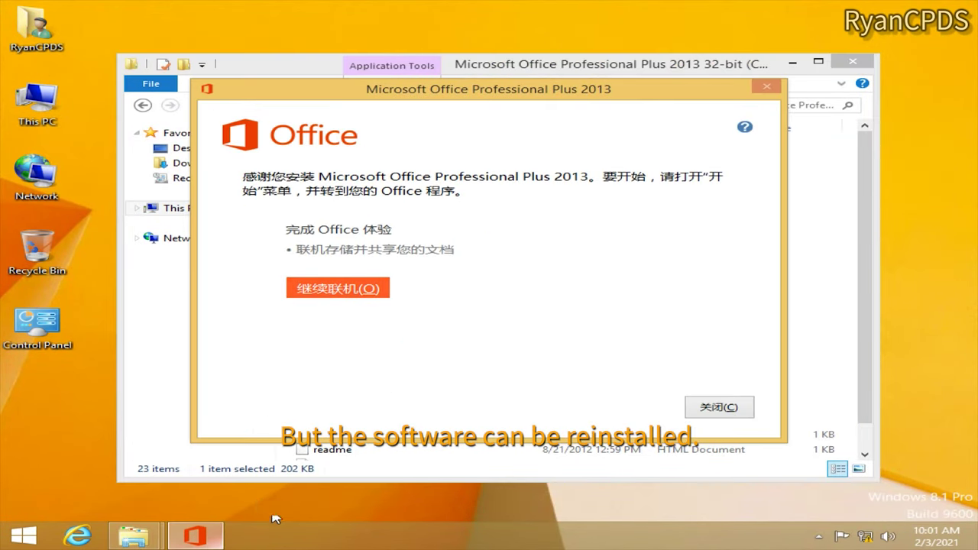
Close the finished Office 2013 setup and look through the full list of installed apps on the Start screen
left_click(728, 409)
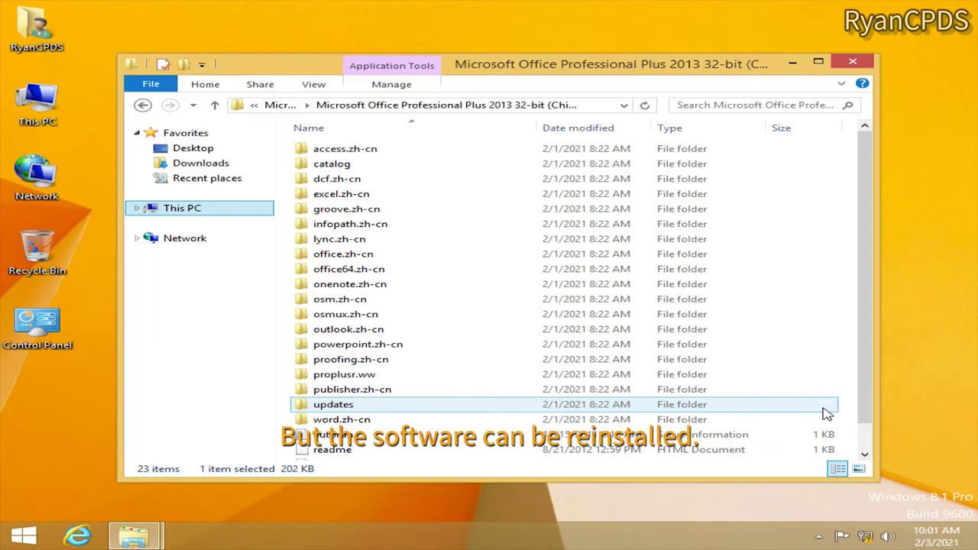
left_click(4, 541)
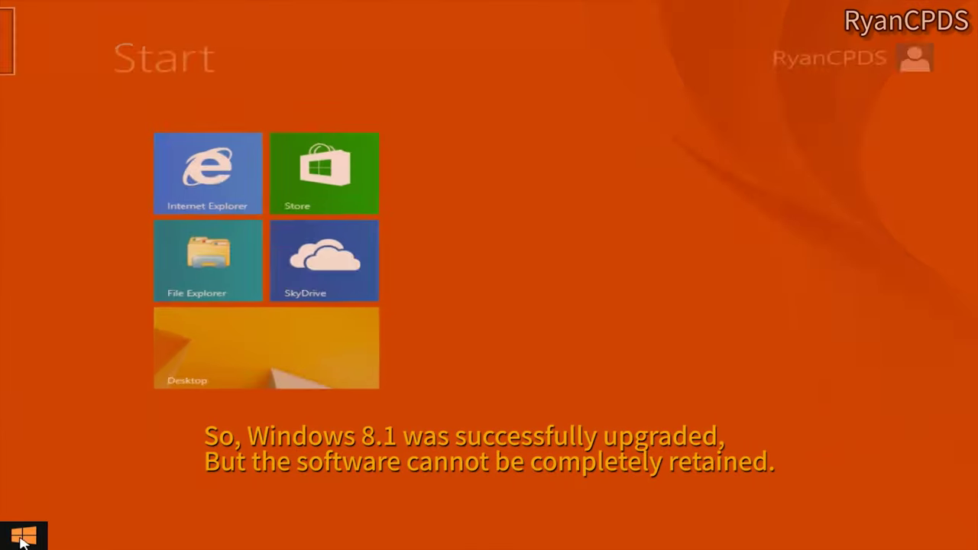
left_click(128, 512)
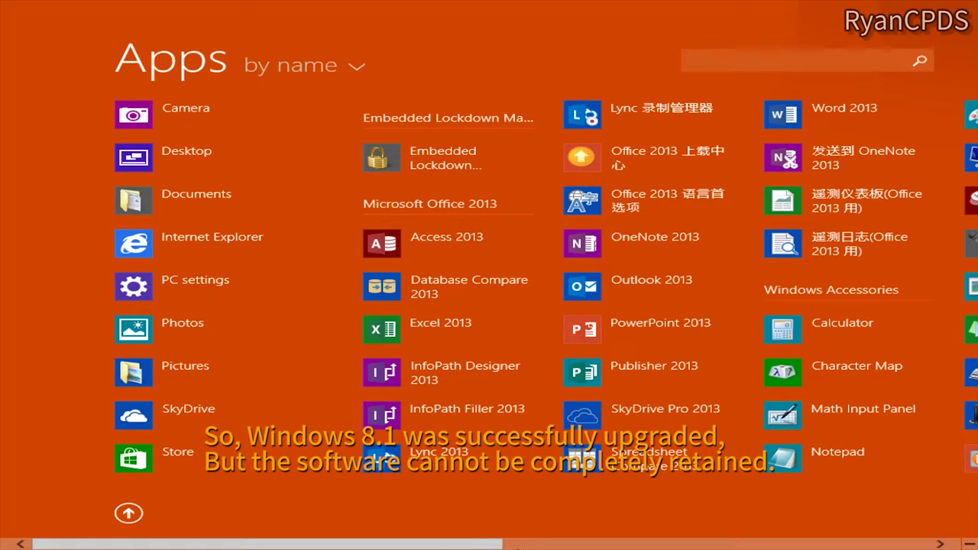
scroll(740, 539, "right", 8)
scroll(766, 544, "left", 8)
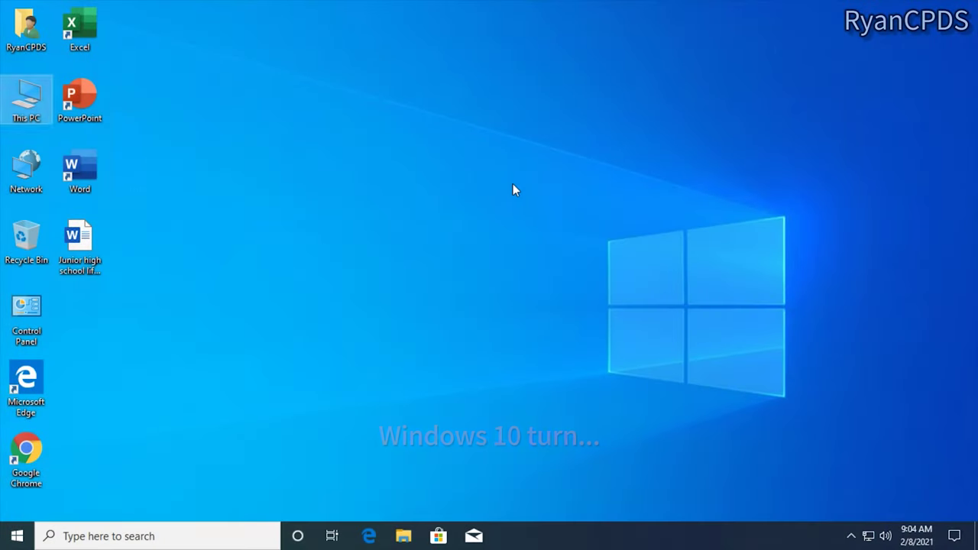
View the basic system information of the Windows 10 computer, close it, and open the Junior high school document on the desktop
key("super+Pause")
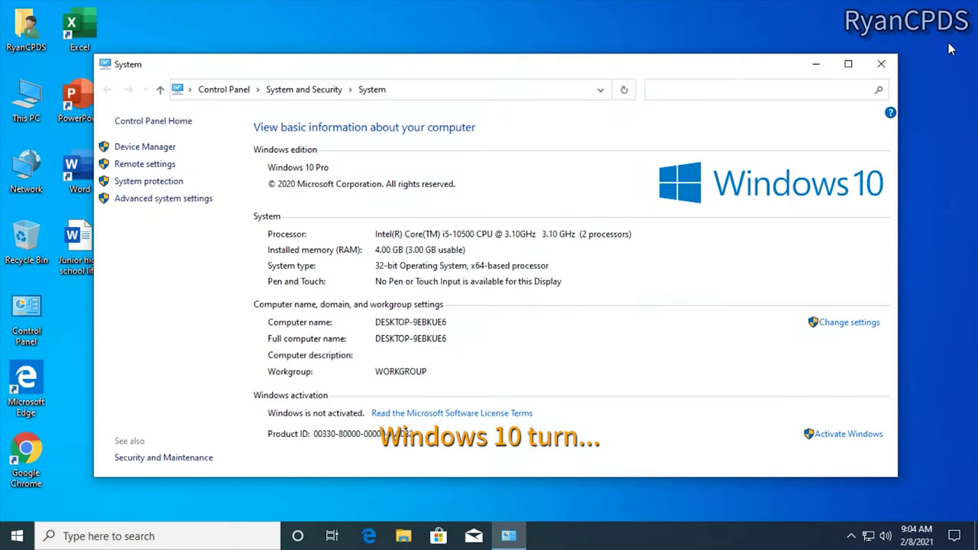
left_click(882, 65)
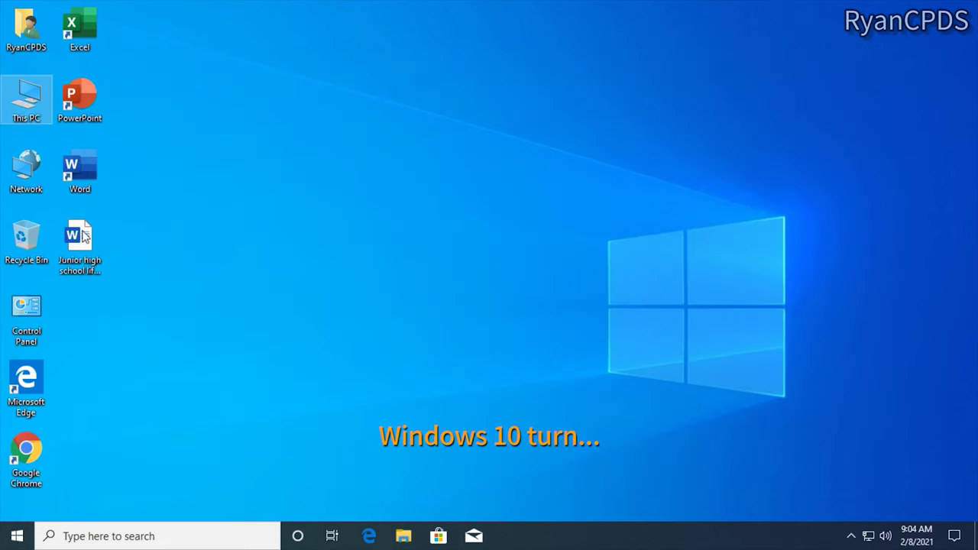
double_click(74, 238)
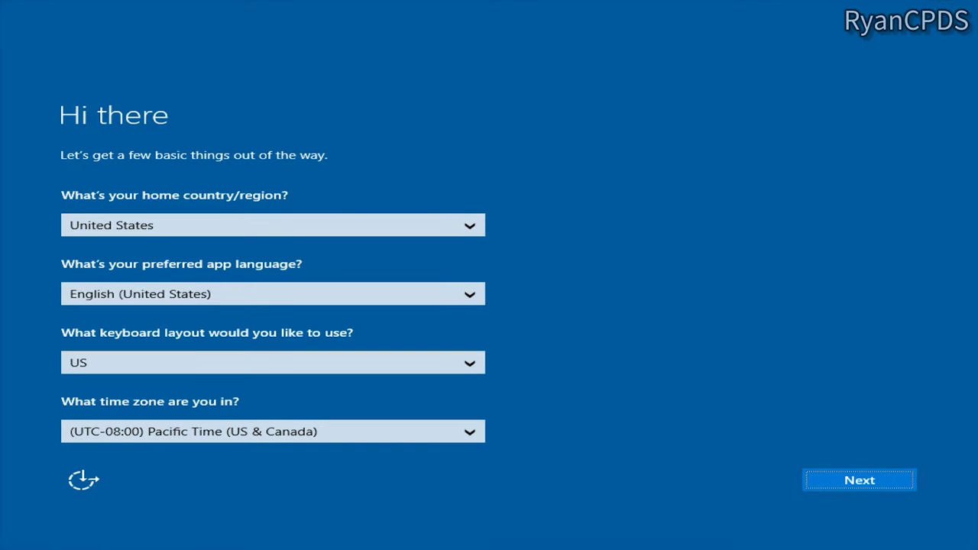
Open a command prompt in Windows setup and, in Computer Management, enter a new user's name without requiring a password change at next logon
key("shift+F10")
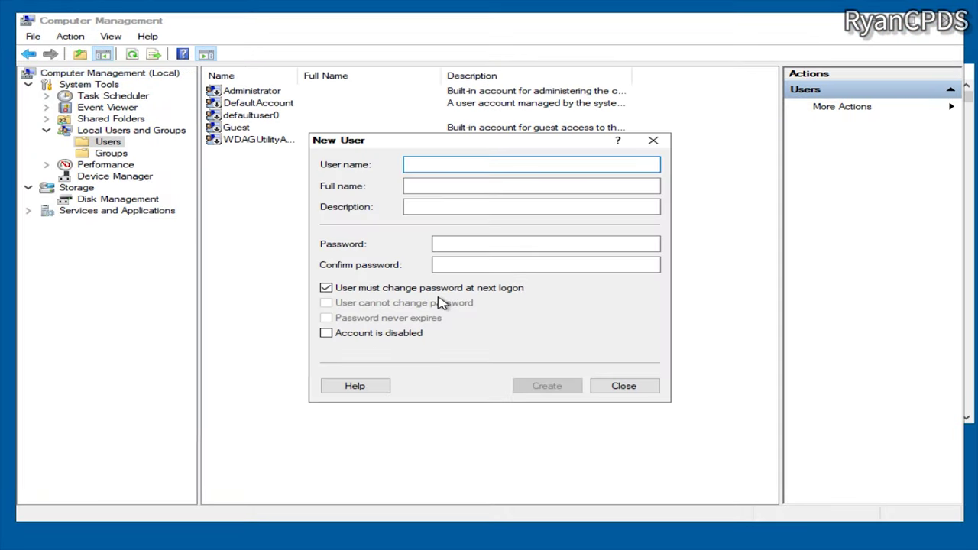
type("RyanCPDS")
left_click(458, 289)
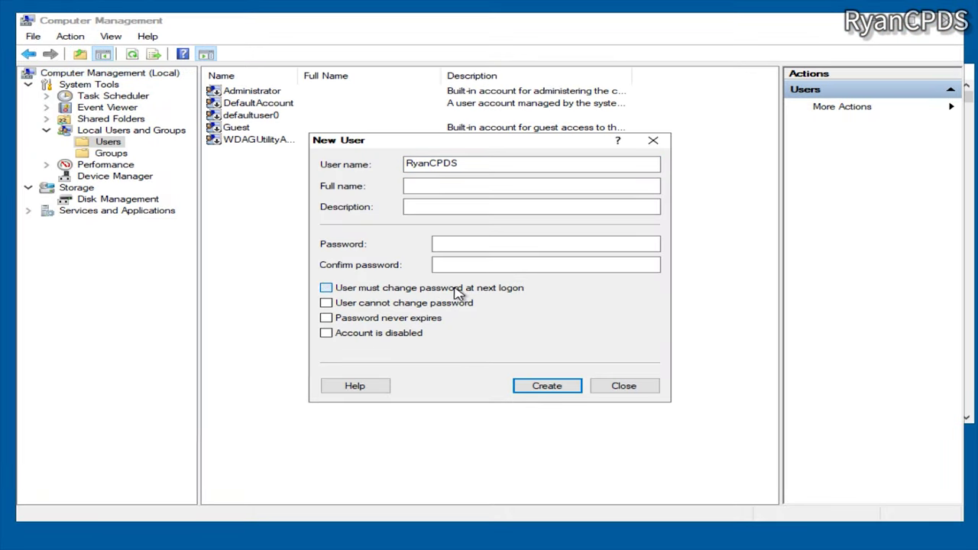
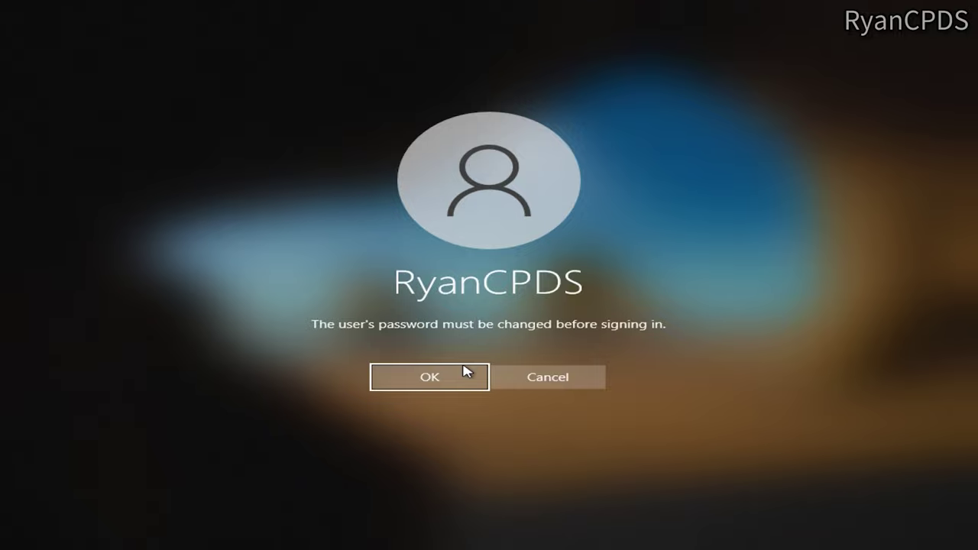
Set and confirm a new account password at sign-in, and decline making the PC discoverable on the network
left_click(451, 378)
type("**********")
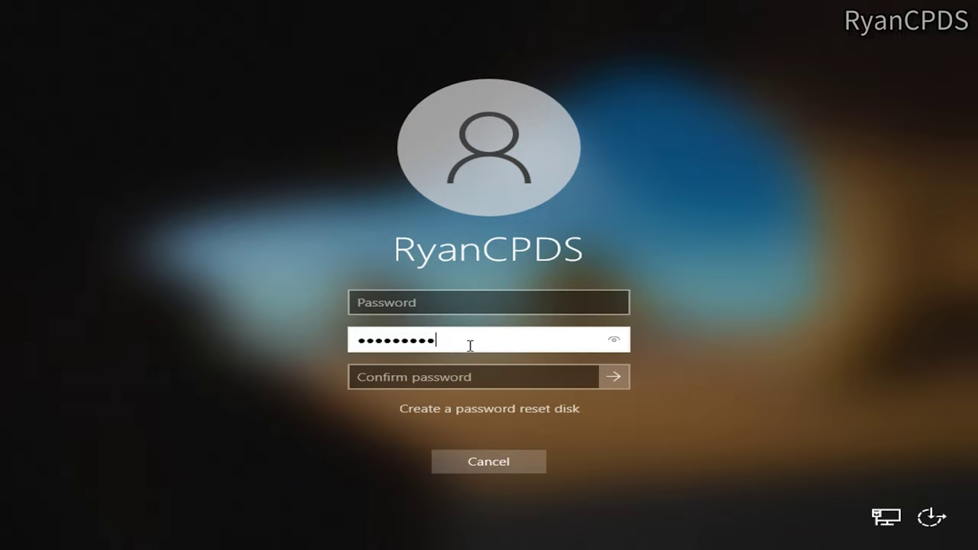
type("****")
key("Tab")
type("**************")
key("Return")
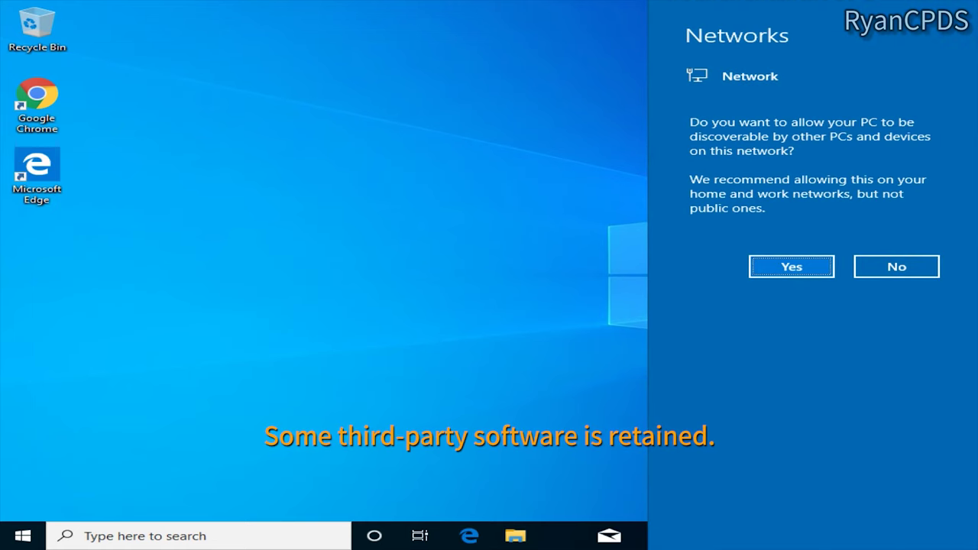
left_click(916, 273)
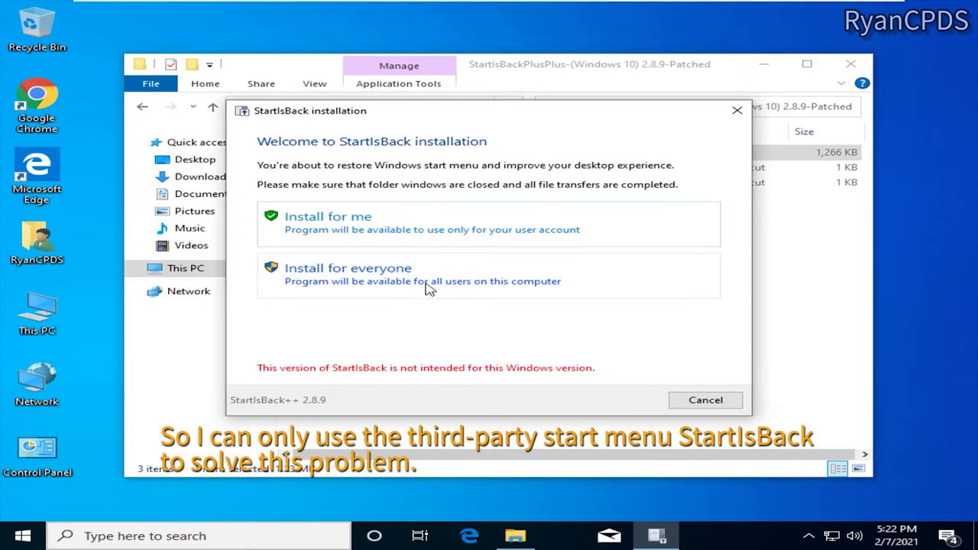
Install StartIsBack++ 2.8.9 for everyone and accept its appearance with the Plain8 style and Windows 10 button
left_click(359, 269)
left_click(638, 400)
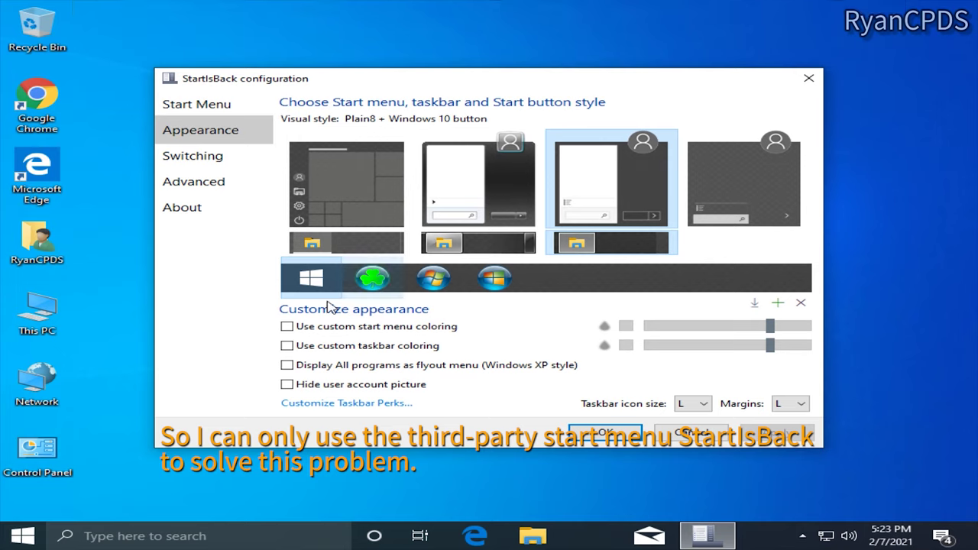
left_click(609, 436)
Try to open Sticky Notes and Word from the StartIsBack start menu
key("super")
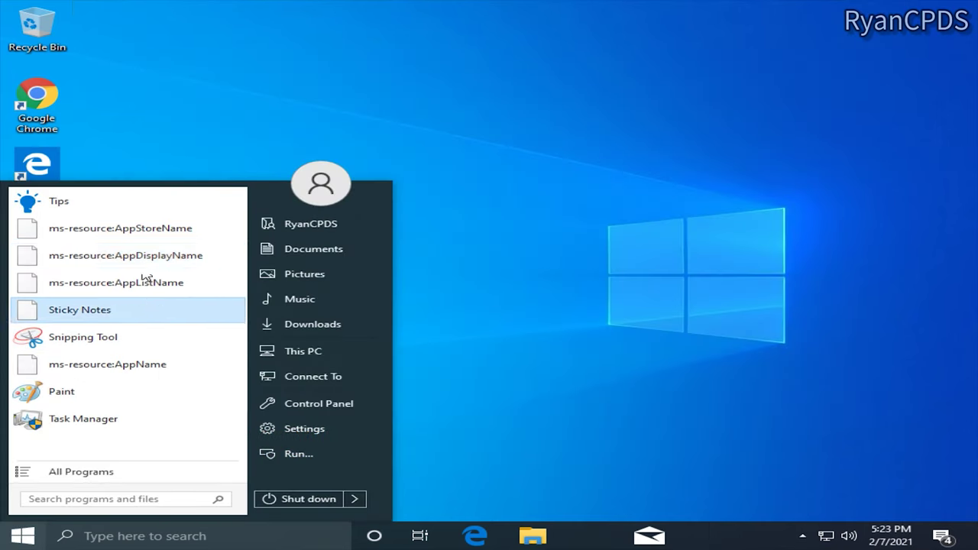
left_click(137, 310)
key("super")
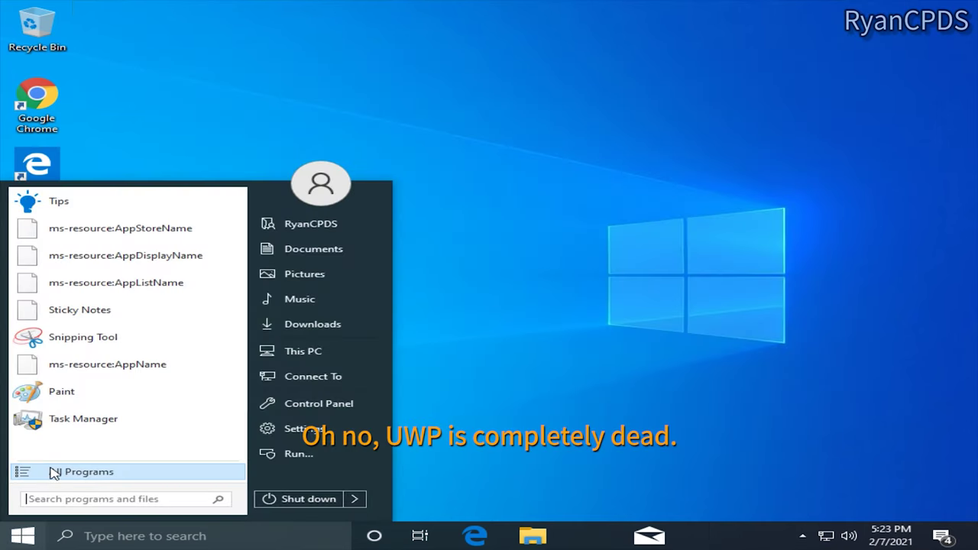
left_click(76, 471)
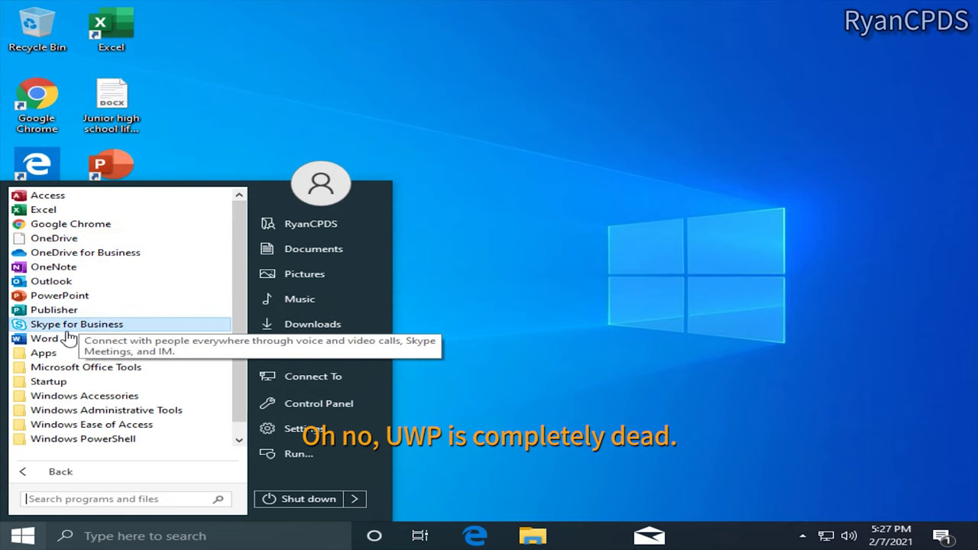
left_click(58, 340)
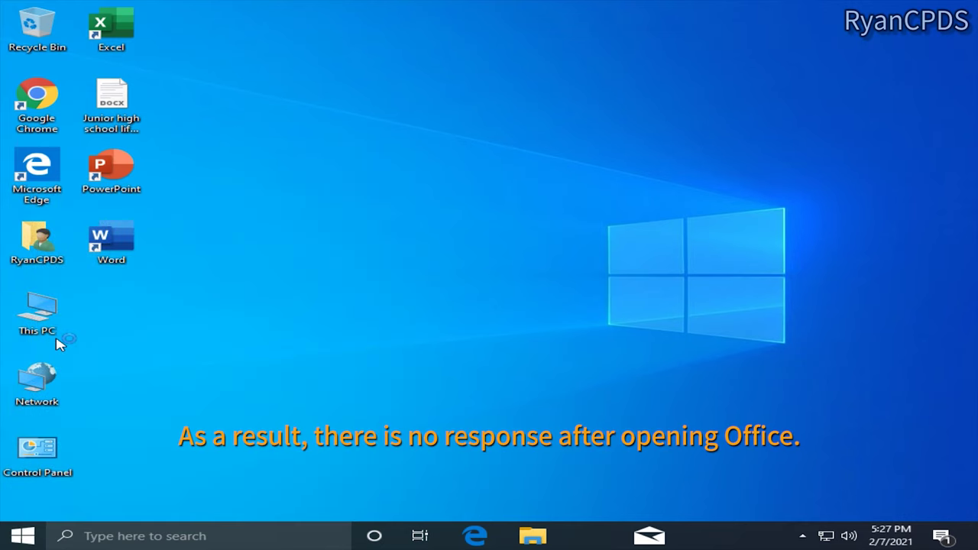
Try to run Word as administrator from its desktop shortcut, and answer the User Account Control prompt
right_click(122, 252)
left_click(206, 263)
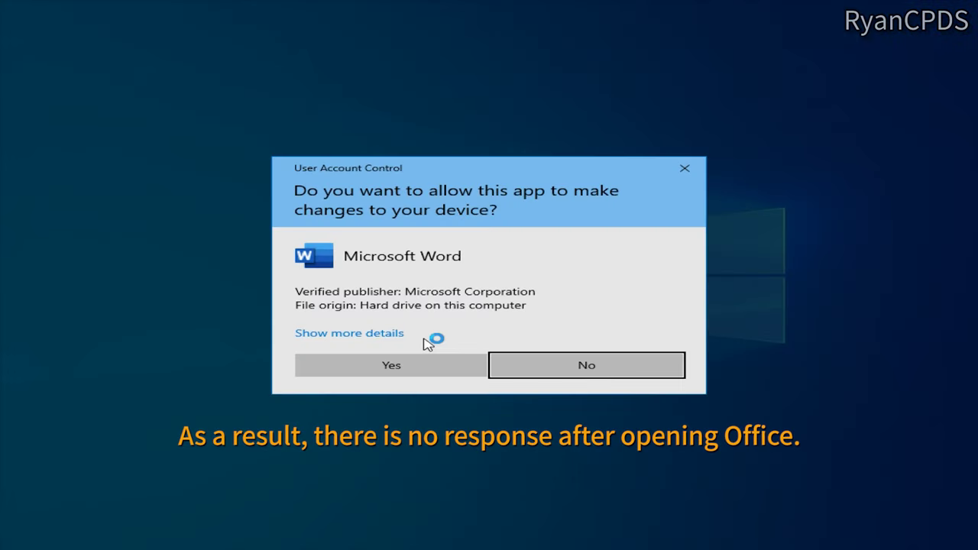
left_click(499, 362)
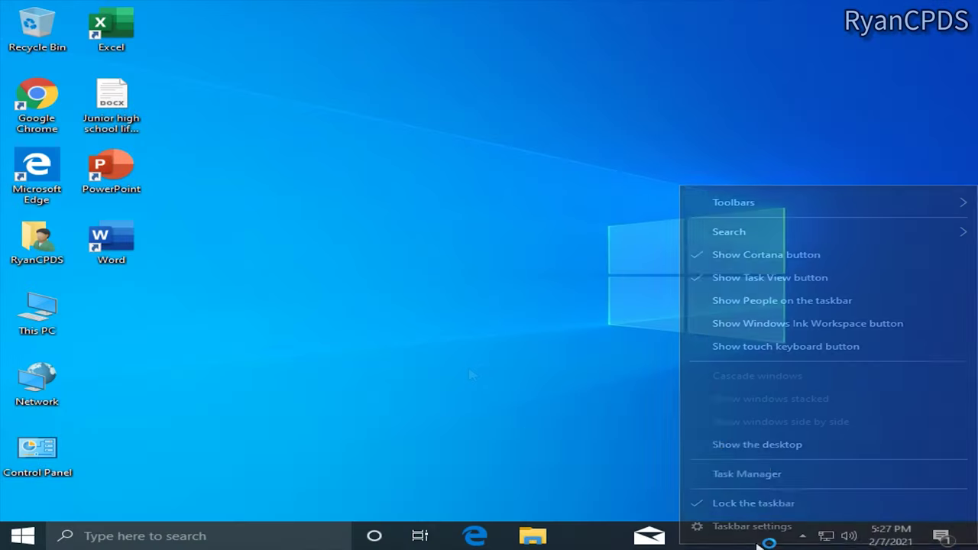
Open Task Manager and check the Microsoft Word (32 bit) process among the background processes
left_click(747, 471)
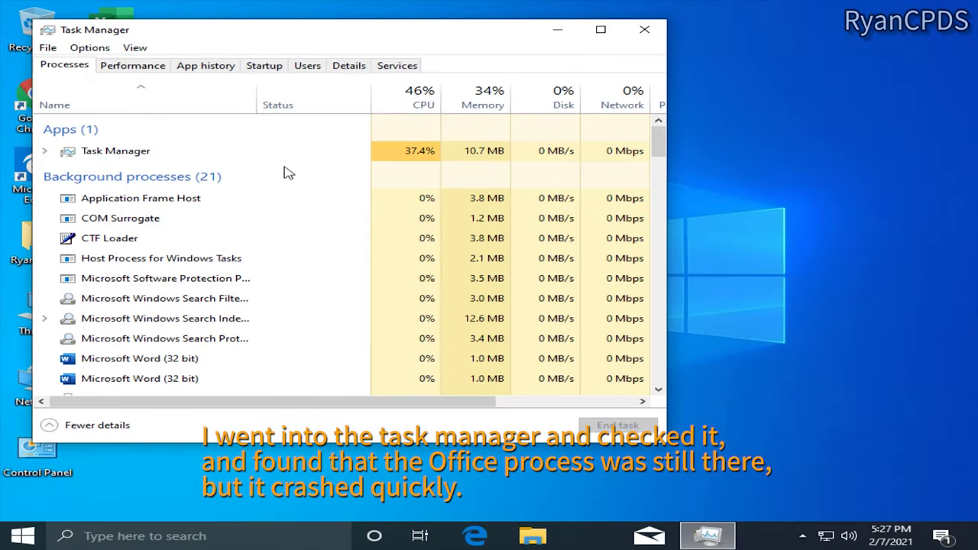
left_click(210, 358)
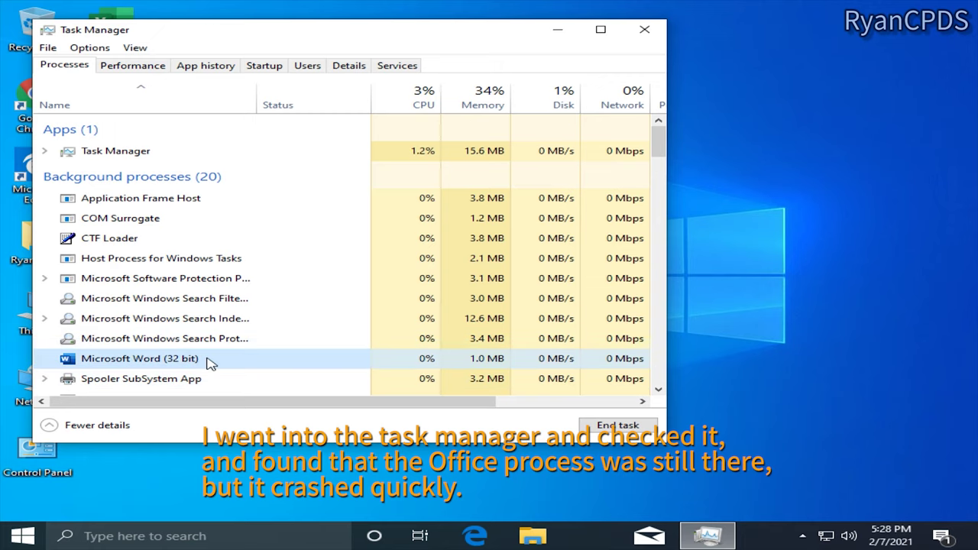
scroll(328, 319, "down", 3)
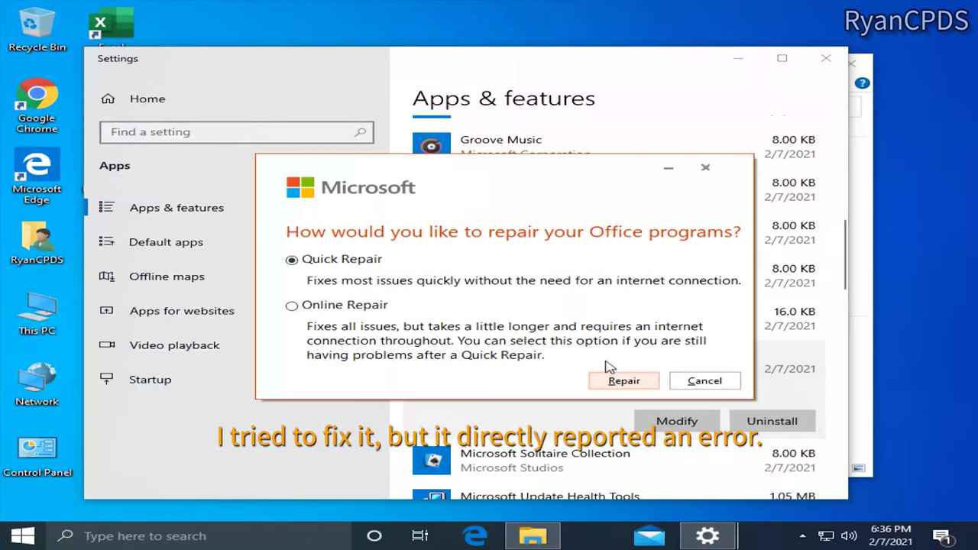
Start an Online Repair of Microsoft Office Professional Plus 2016 from Apps & features
left_click(609, 373)
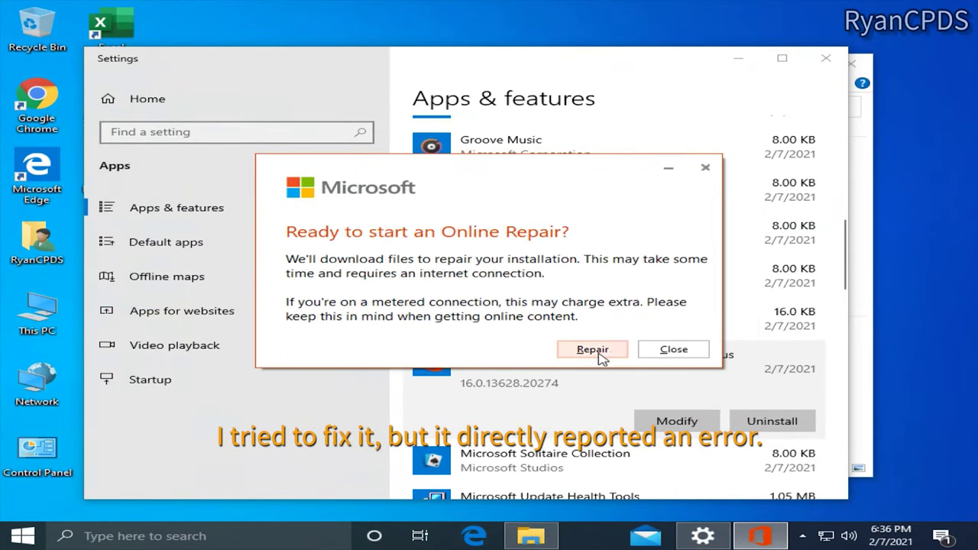
left_click(601, 353)
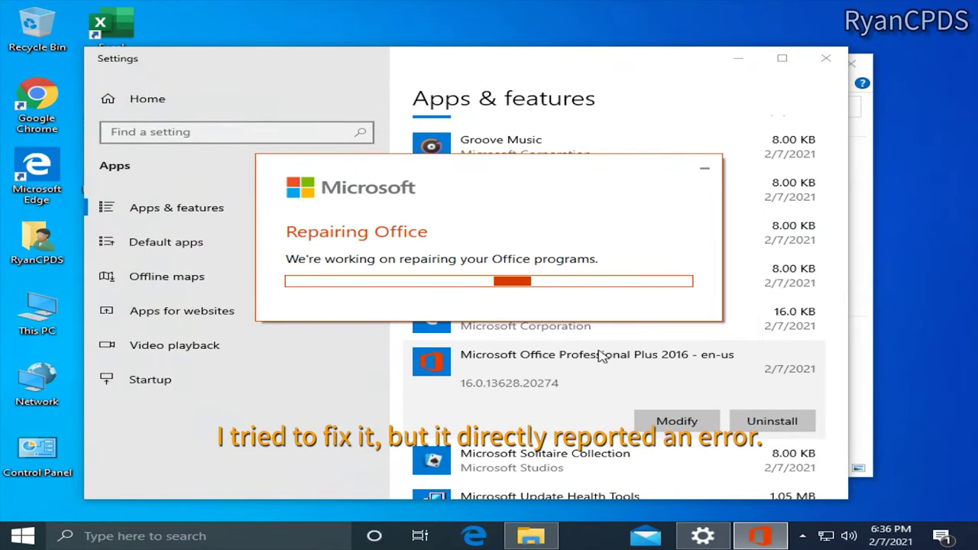